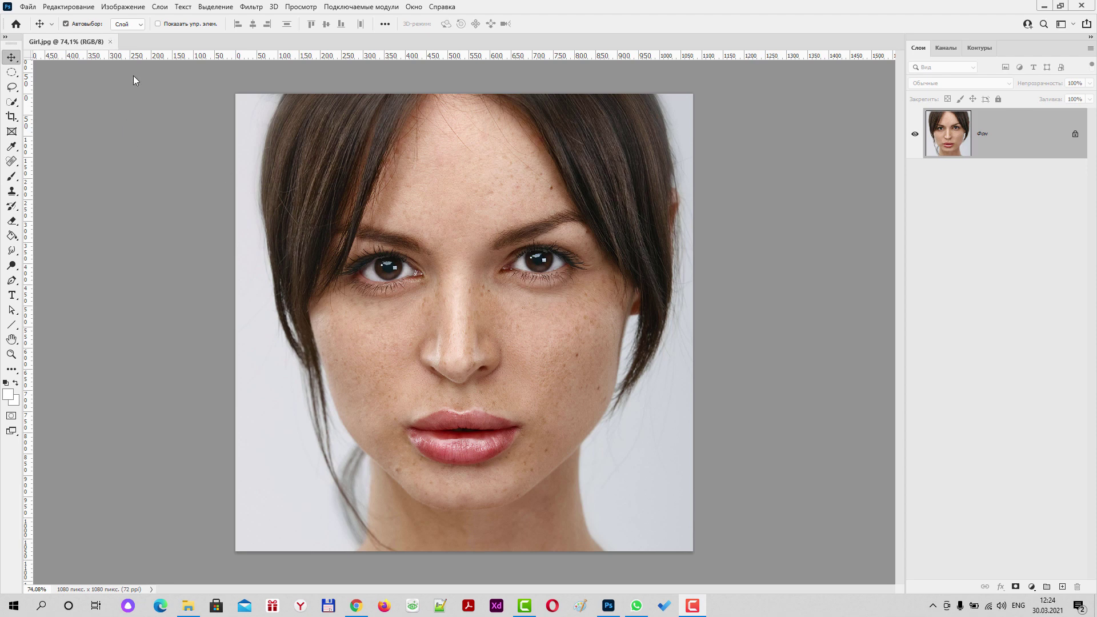
- Close the Girl.jpg document and switch to Adobe Bridge to browse the files
click(112, 42)
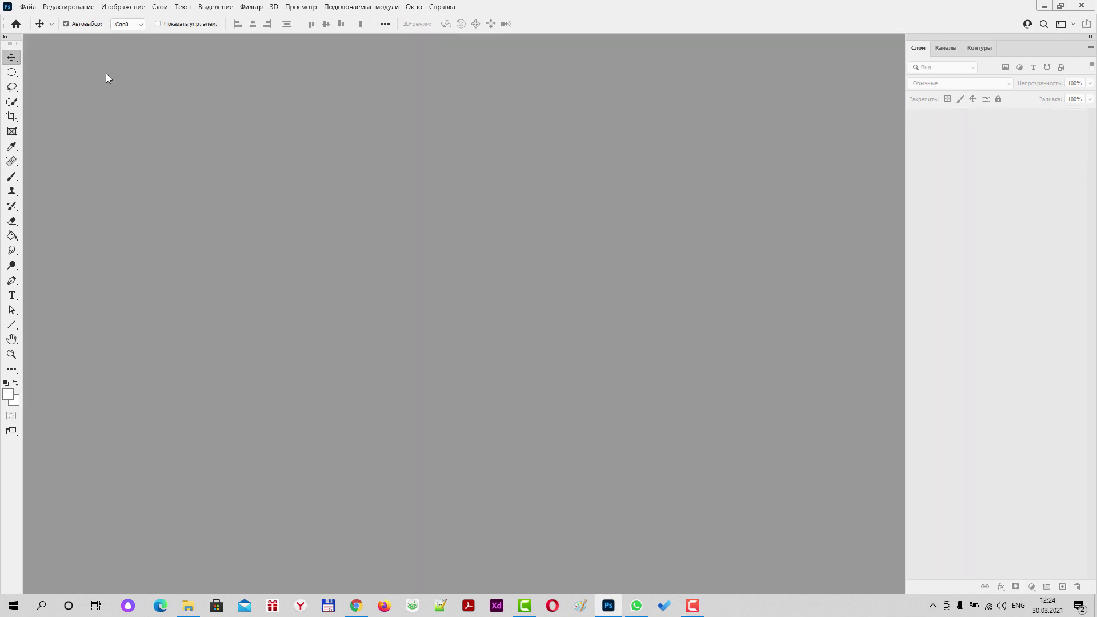
click(29, 7)
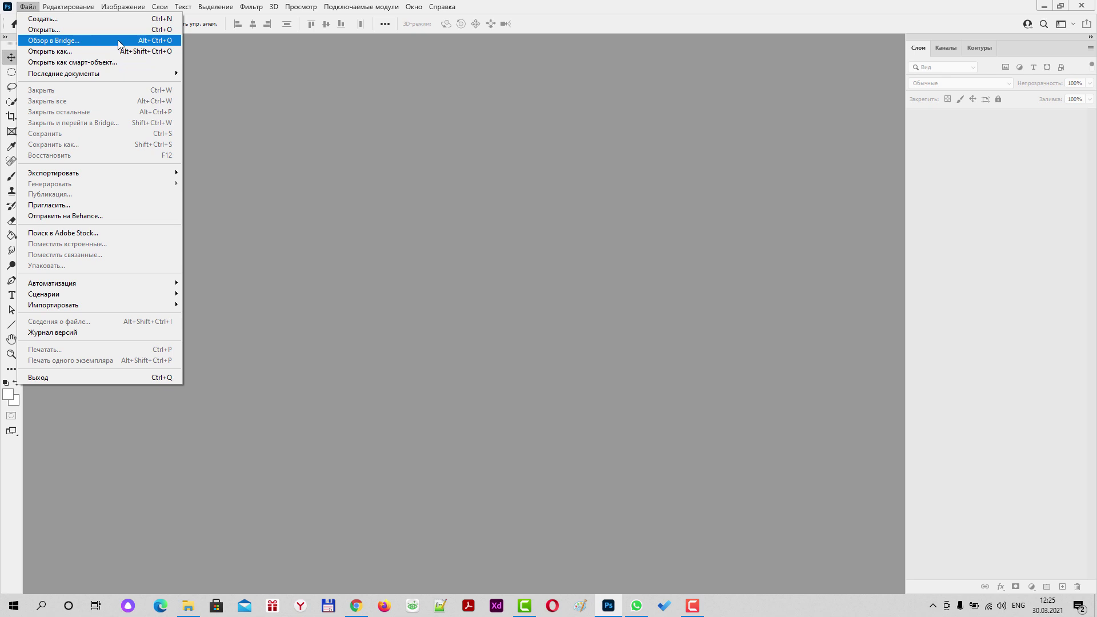
click(100, 40)
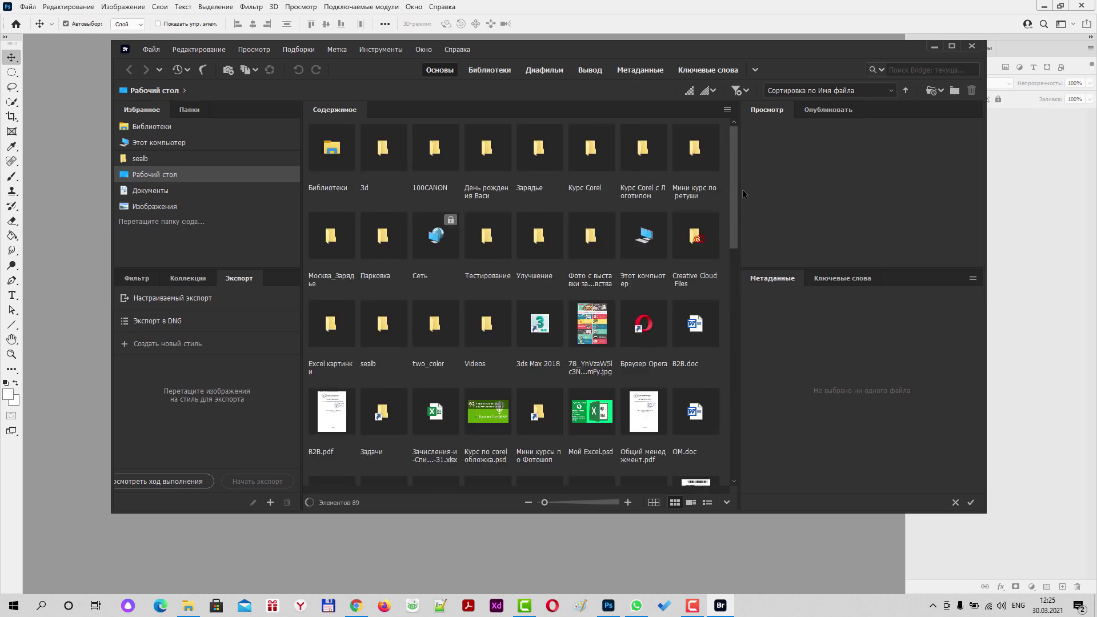
- Open Girl.jpg from the Улучшение folder on the desktop in Camera Raw
mouse_move(732, 192)
mouse_down()
mouse_move(732, 301)
mouse_move(741, 197)
mouse_up()
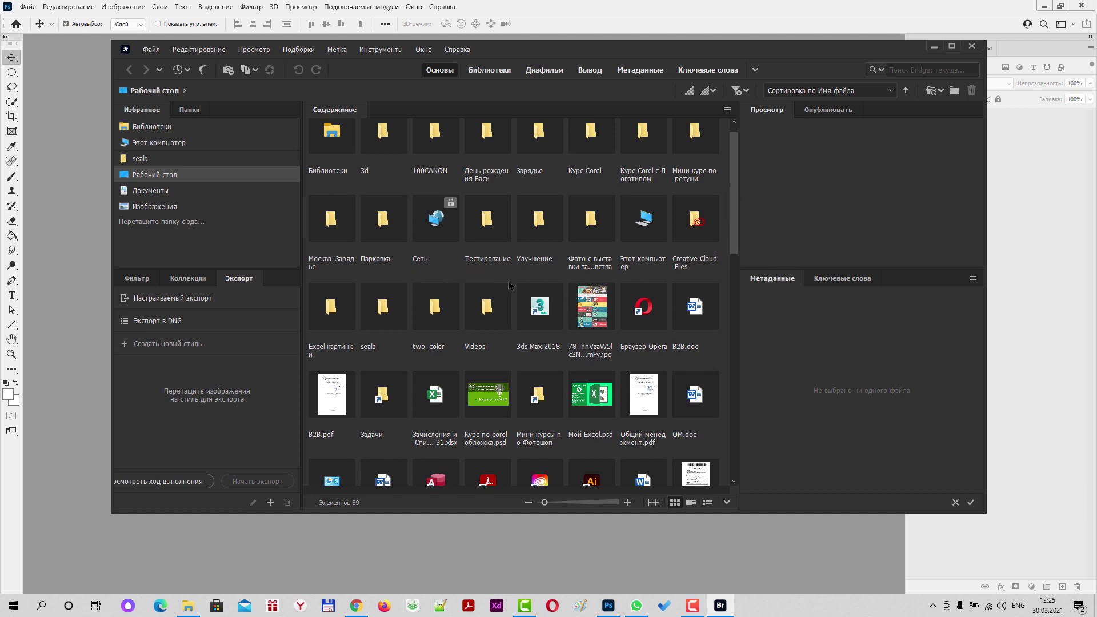
double_click(539, 220)
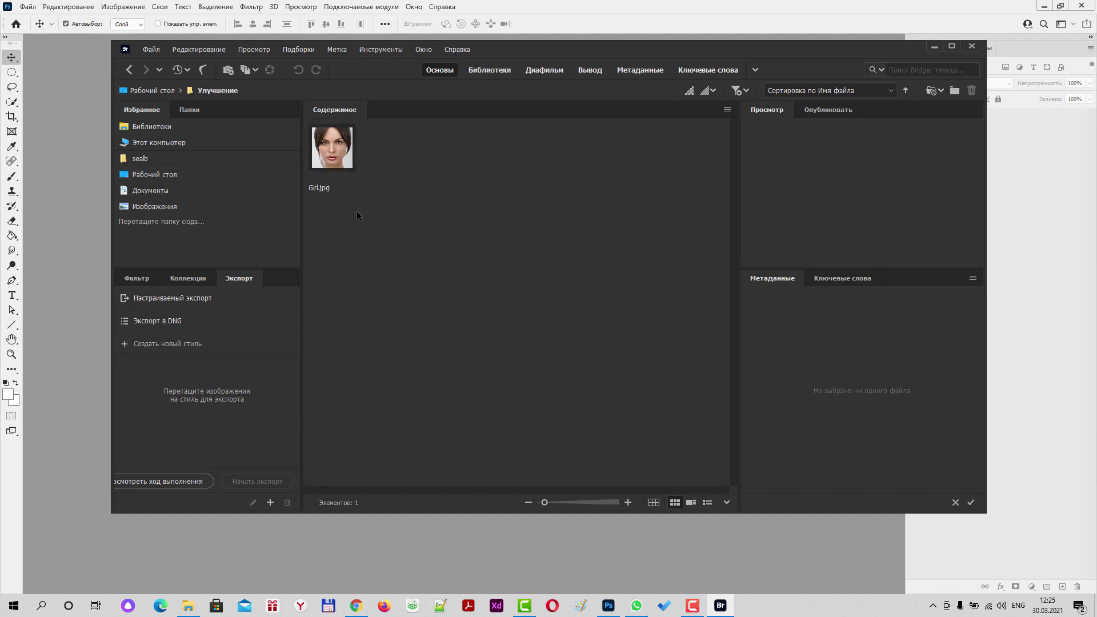
click(337, 151)
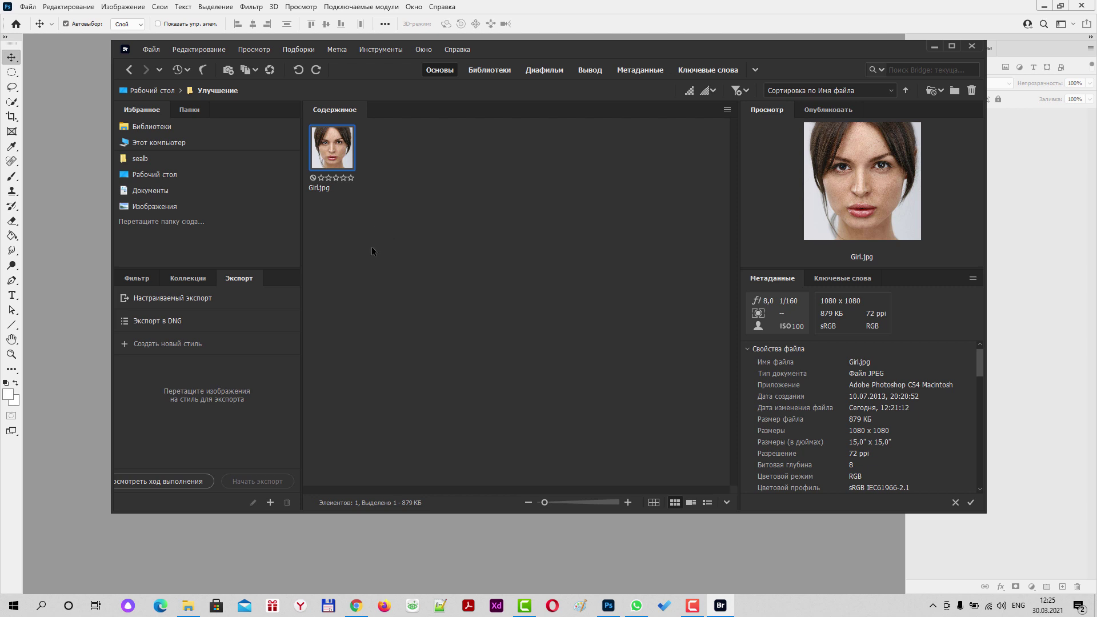
right_click(340, 153)
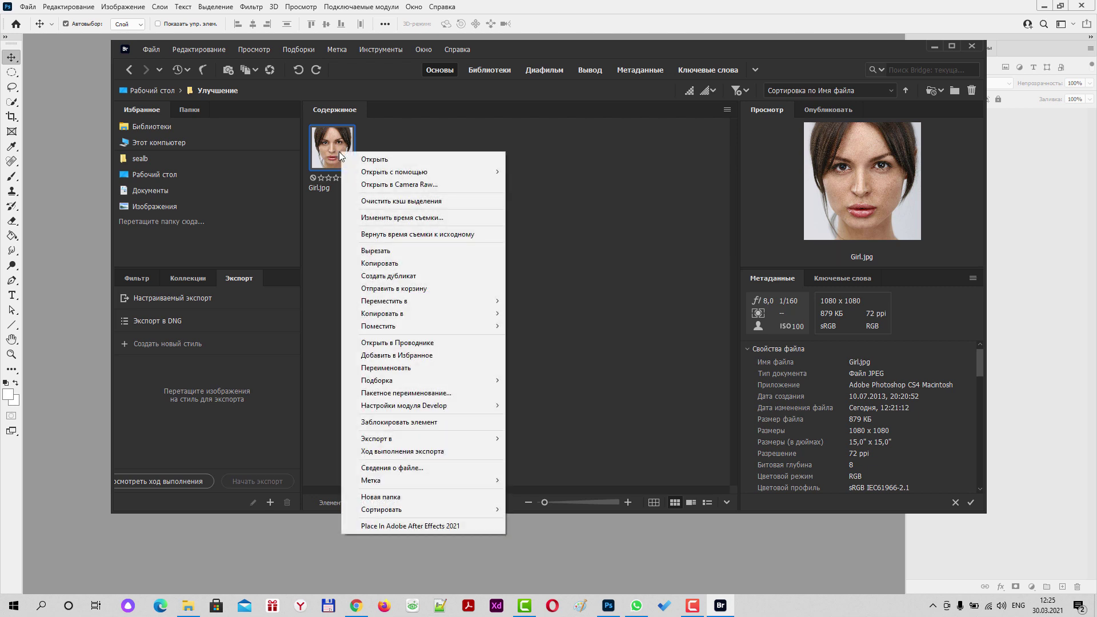
click(416, 187)
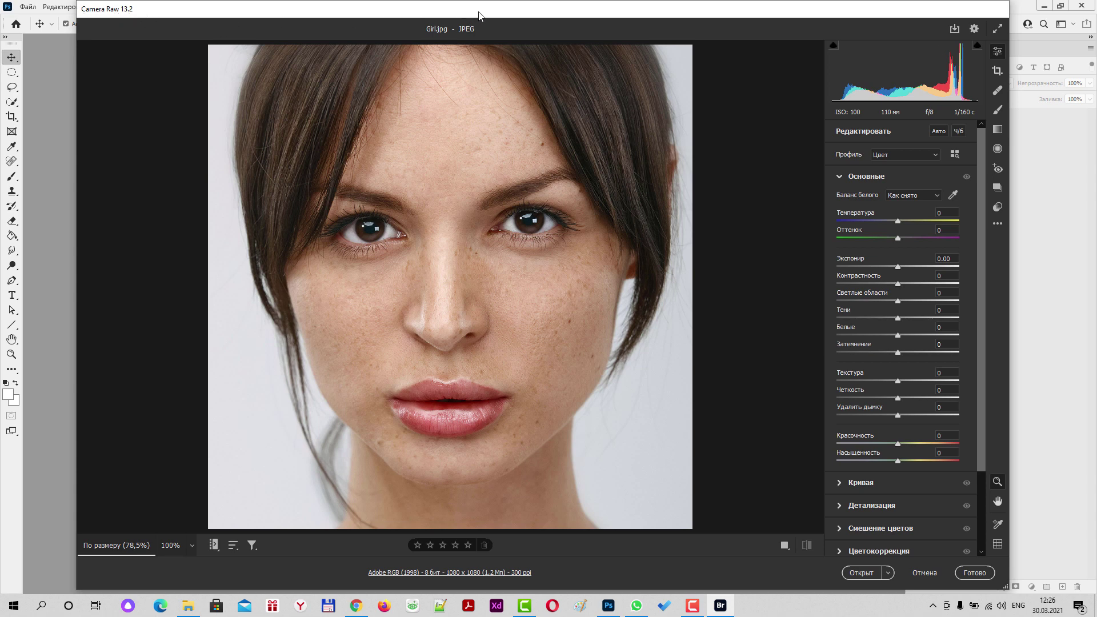
drag(481, 14, 483, 18)
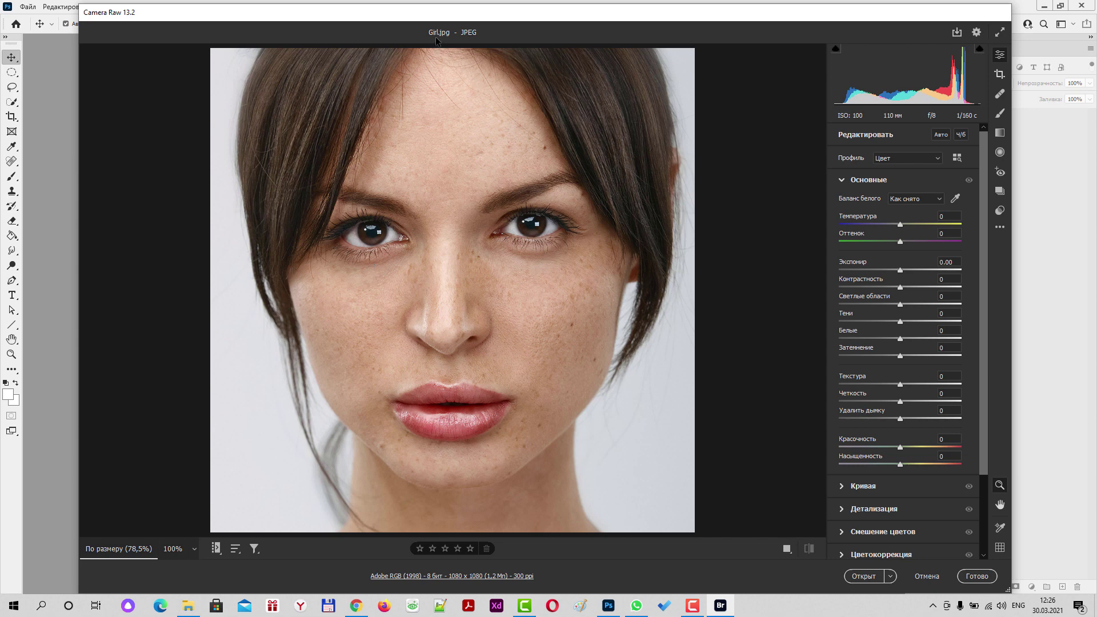
- Enhance the portrait with the Суперразрешение (Super Resolution) option and leave Camera Raw without making other adjustments
right_click(537, 299)
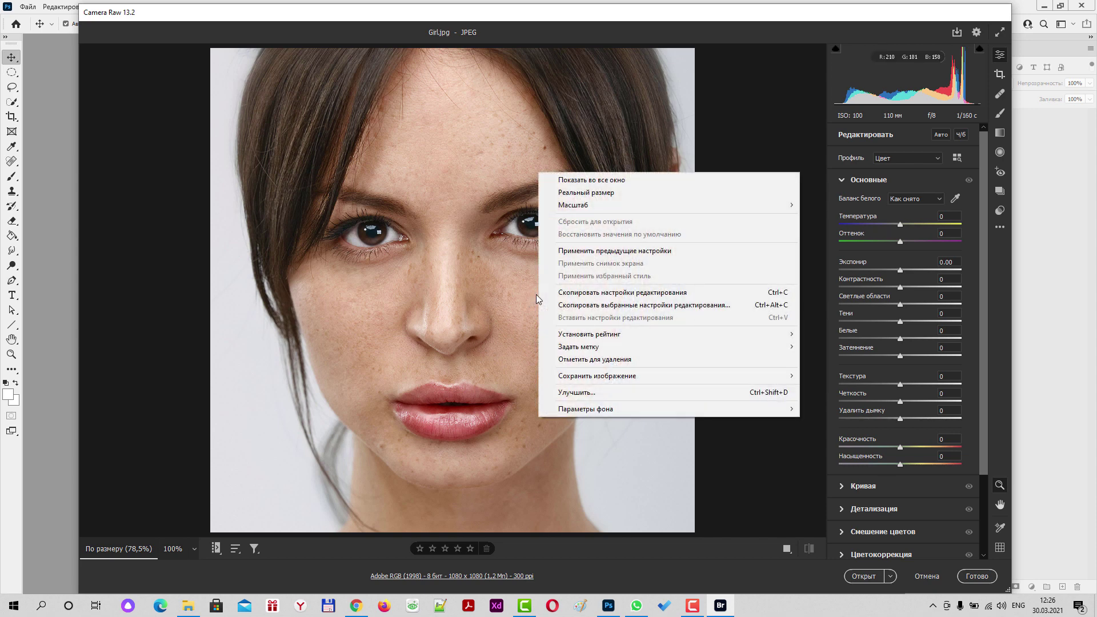
click(601, 398)
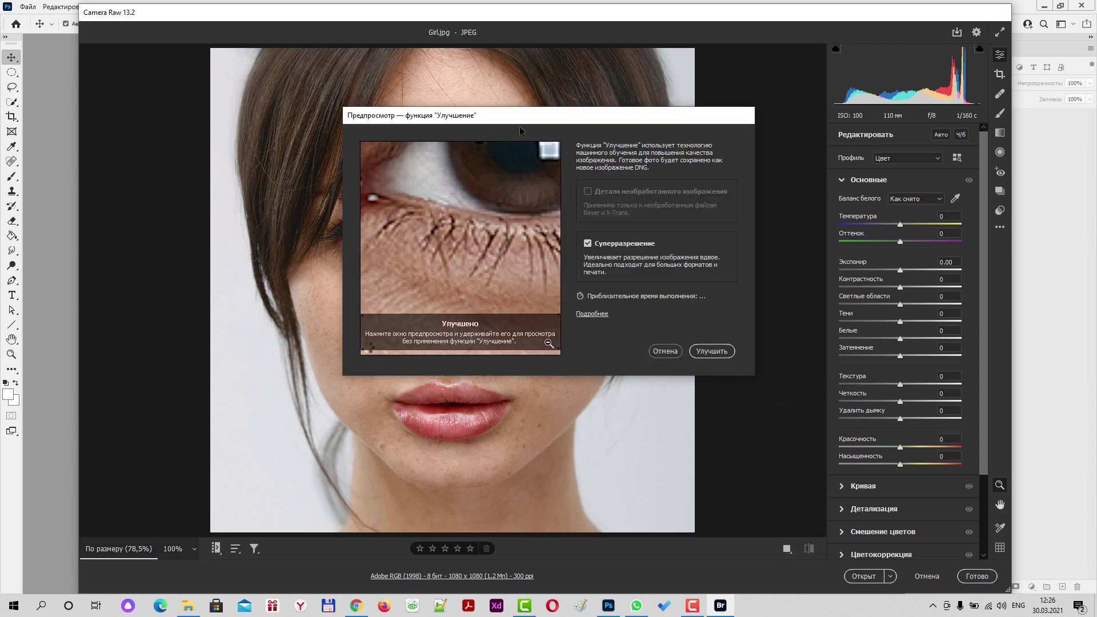
drag(520, 126, 584, 103)
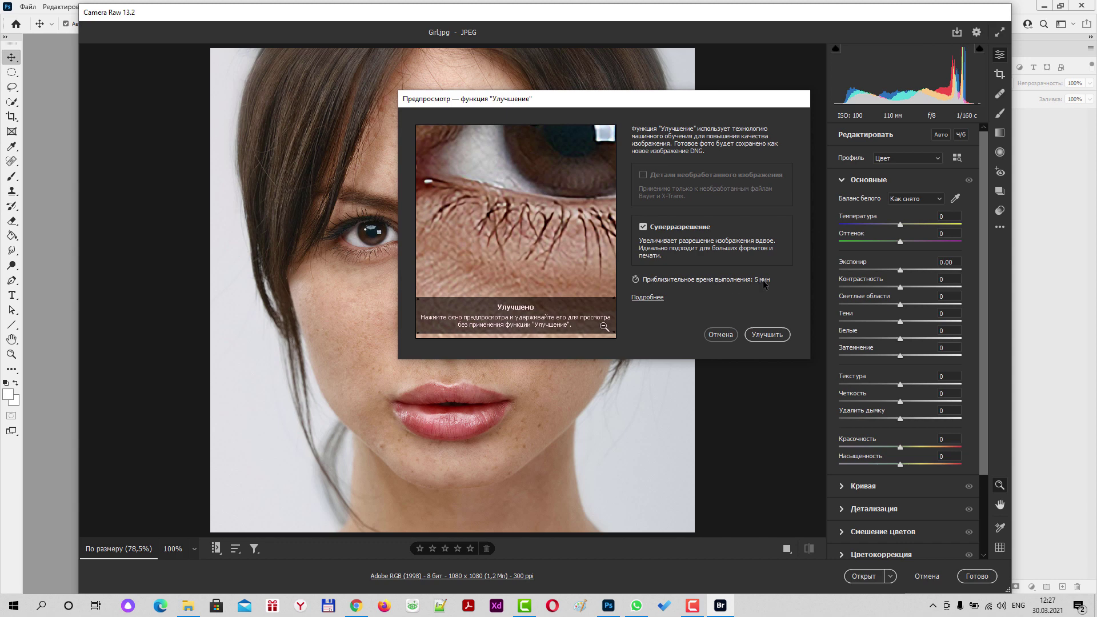
drag(553, 113, 697, 141)
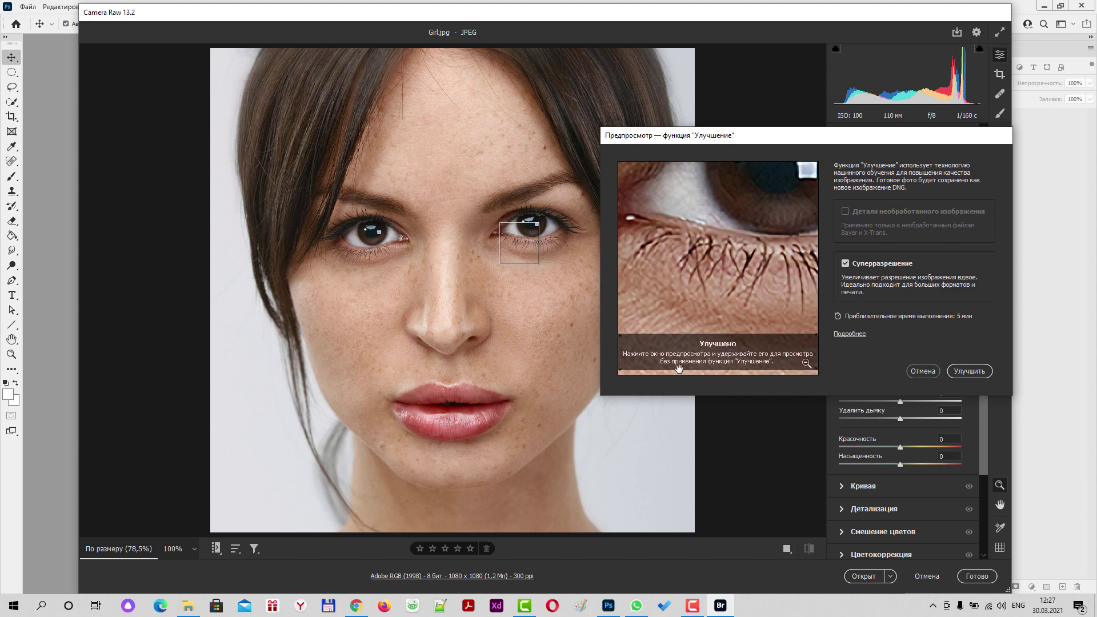
drag(819, 141, 717, 112)
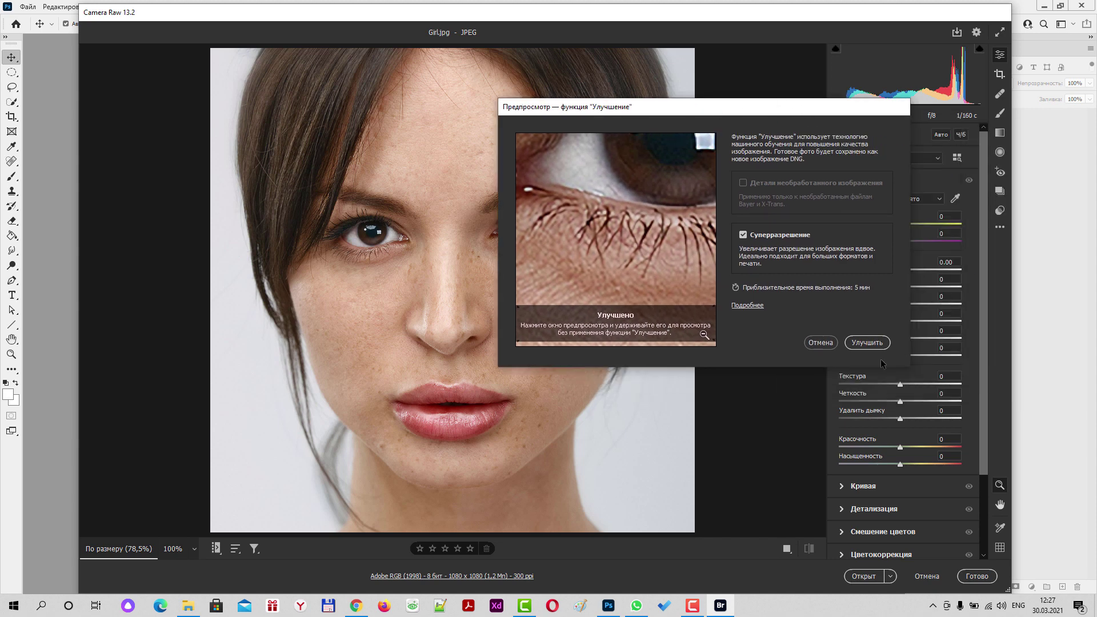
click(867, 343)
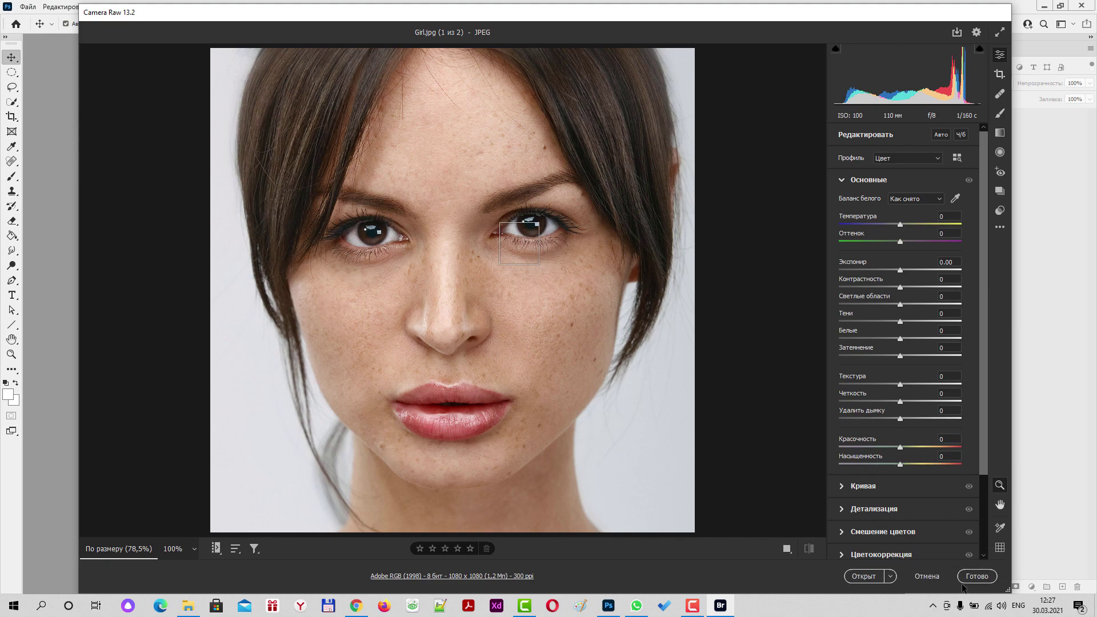
click(930, 580)
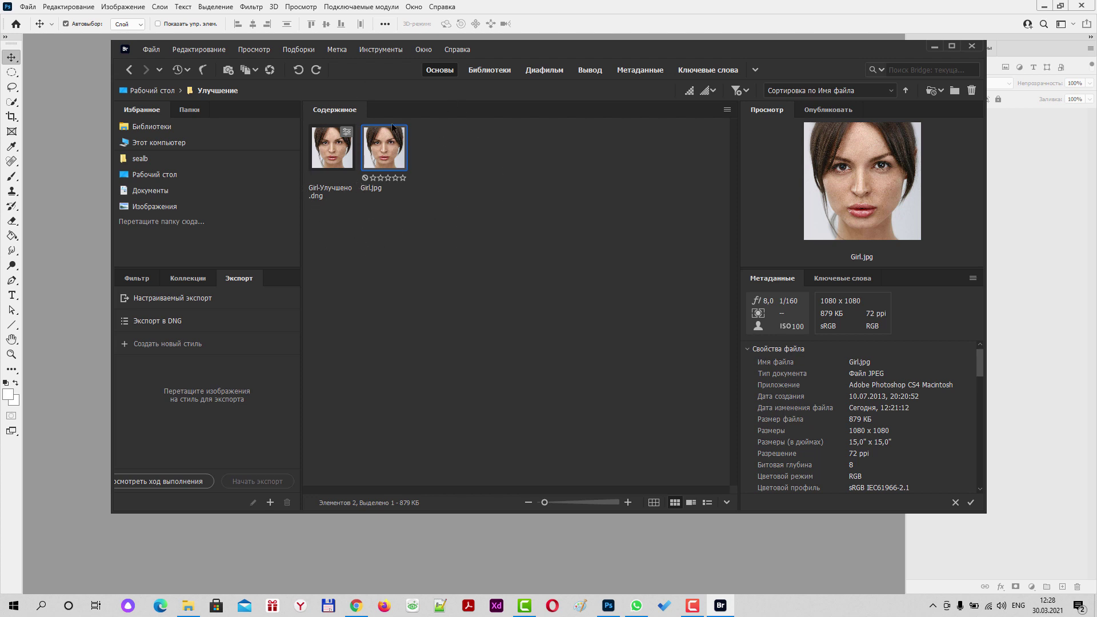
- Open Girl-Улучшено.dng and Girl.jpg together in Camera Raw
click(464, 260)
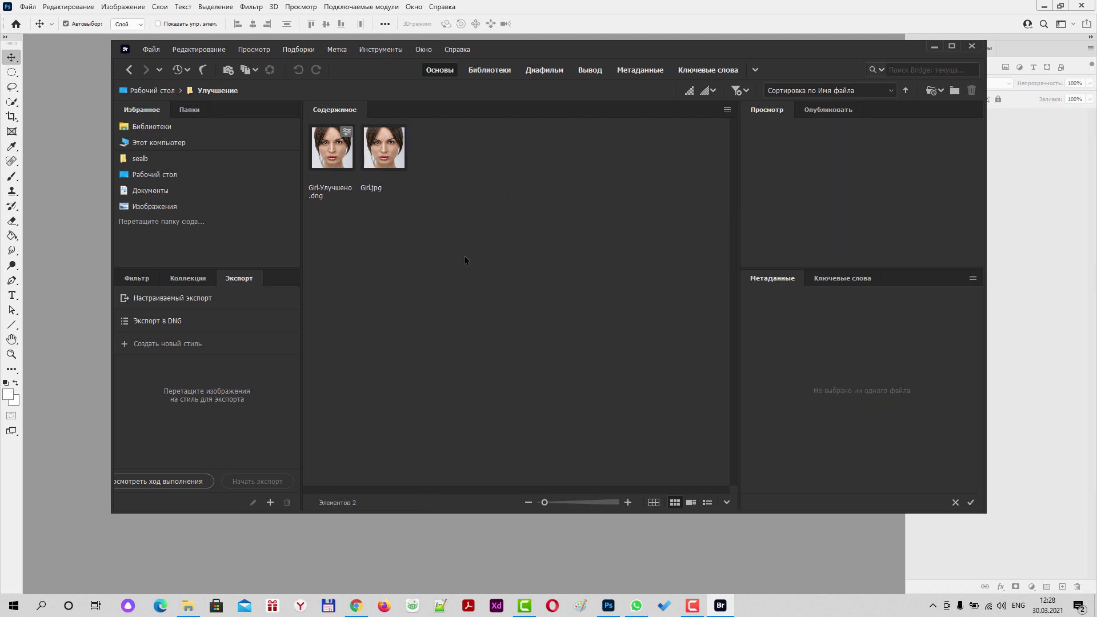
click(333, 154)
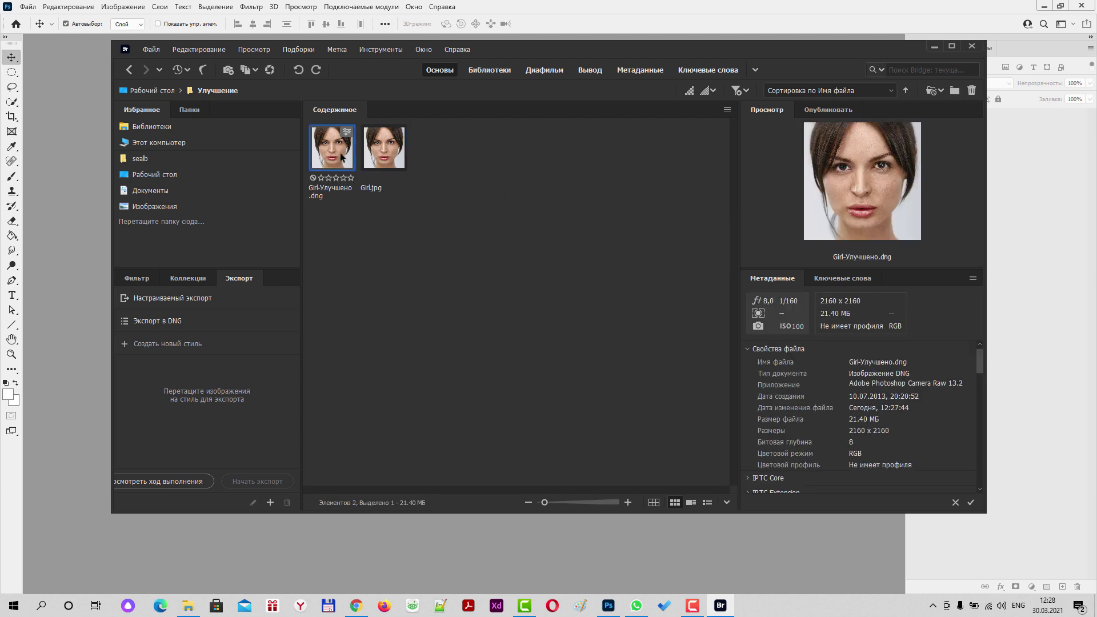
ctrl+click(382, 159)
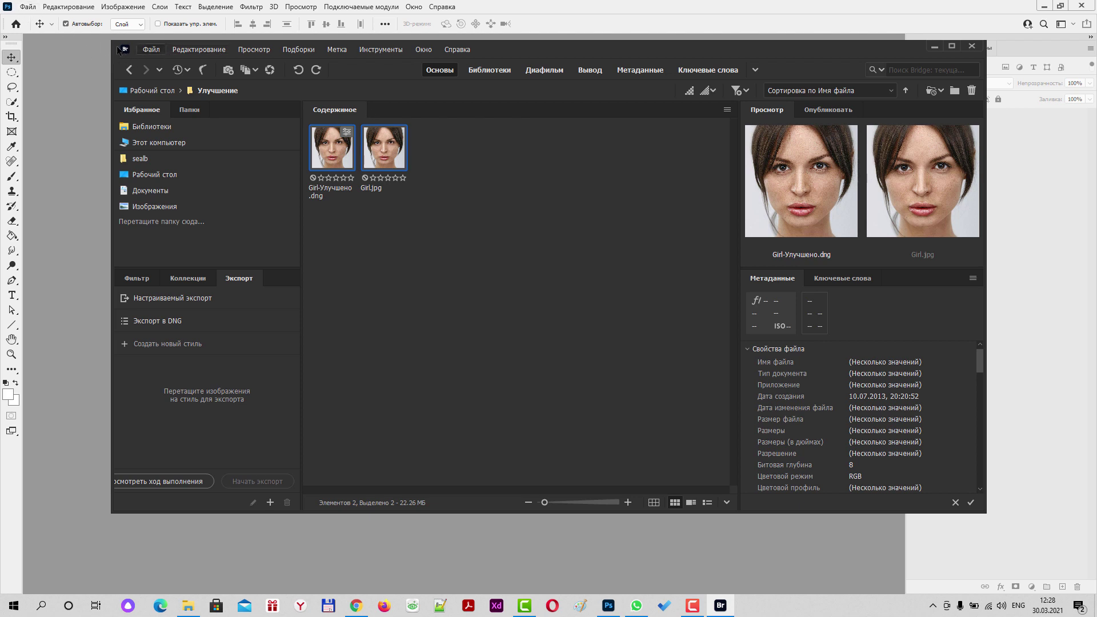
right_click(381, 156)
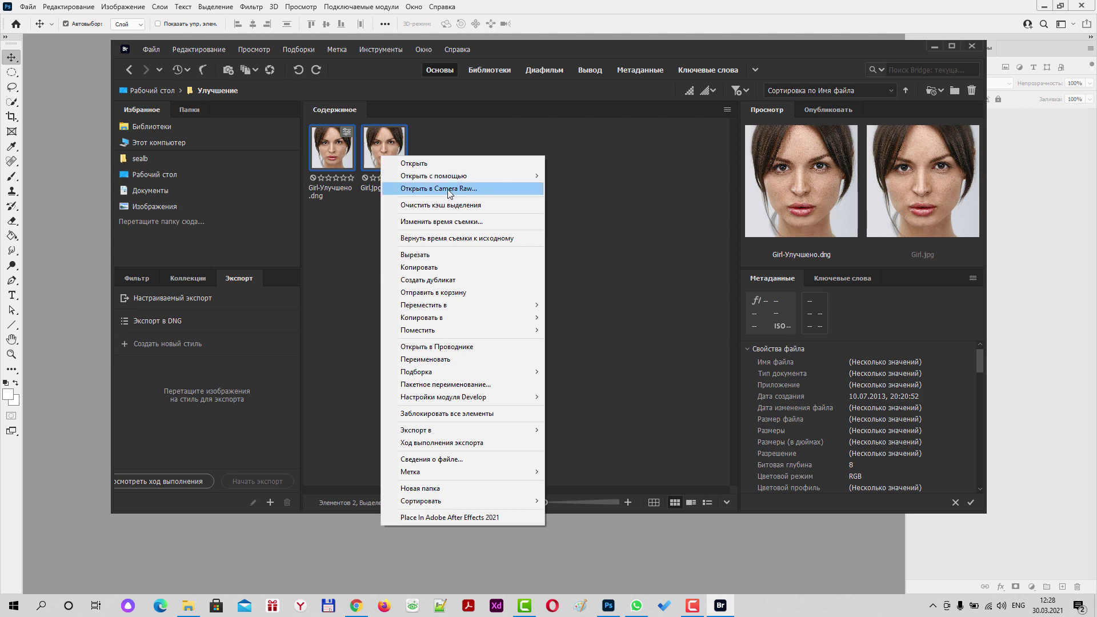
click(448, 190)
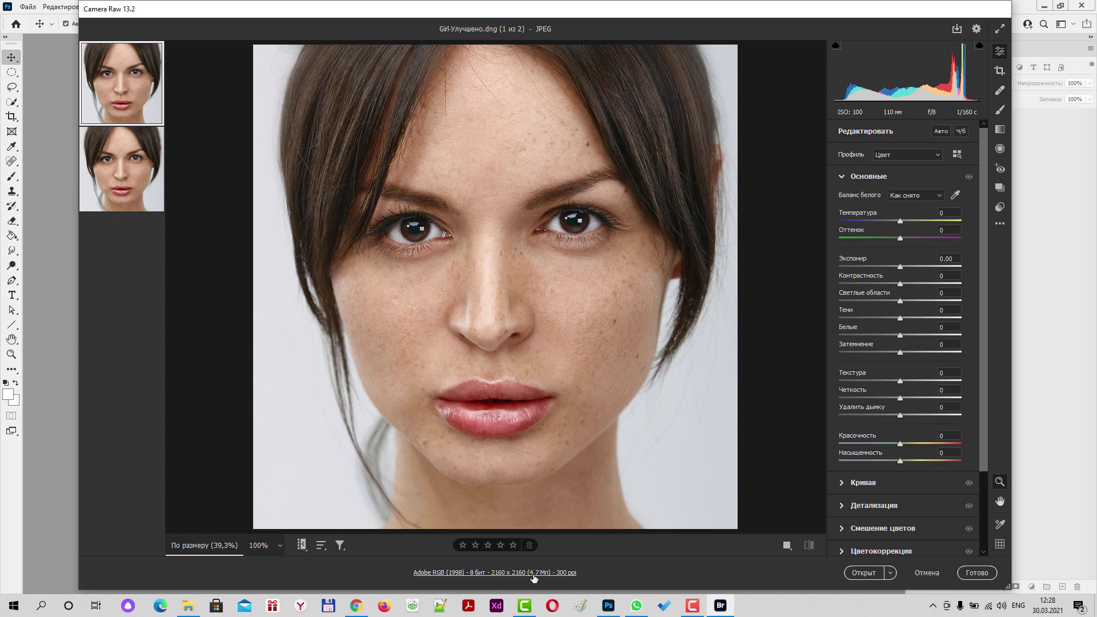
- Compare the pixel dimensions and display size of the original Girl.jpg with those of the enhanced Girl-Улучшено.dng
click(131, 175)
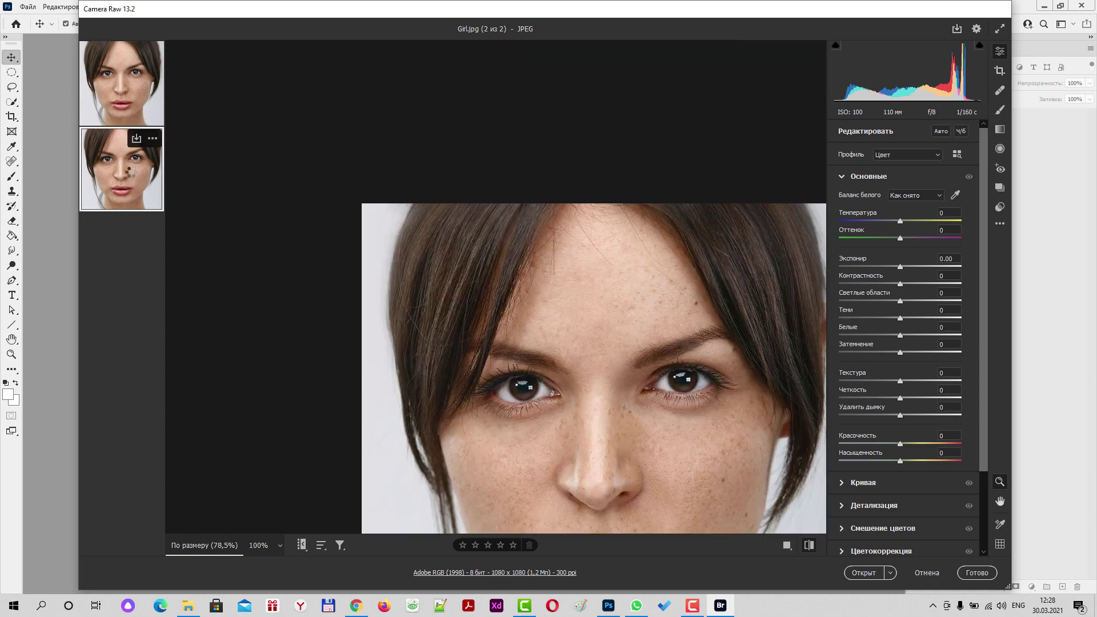
key(h)
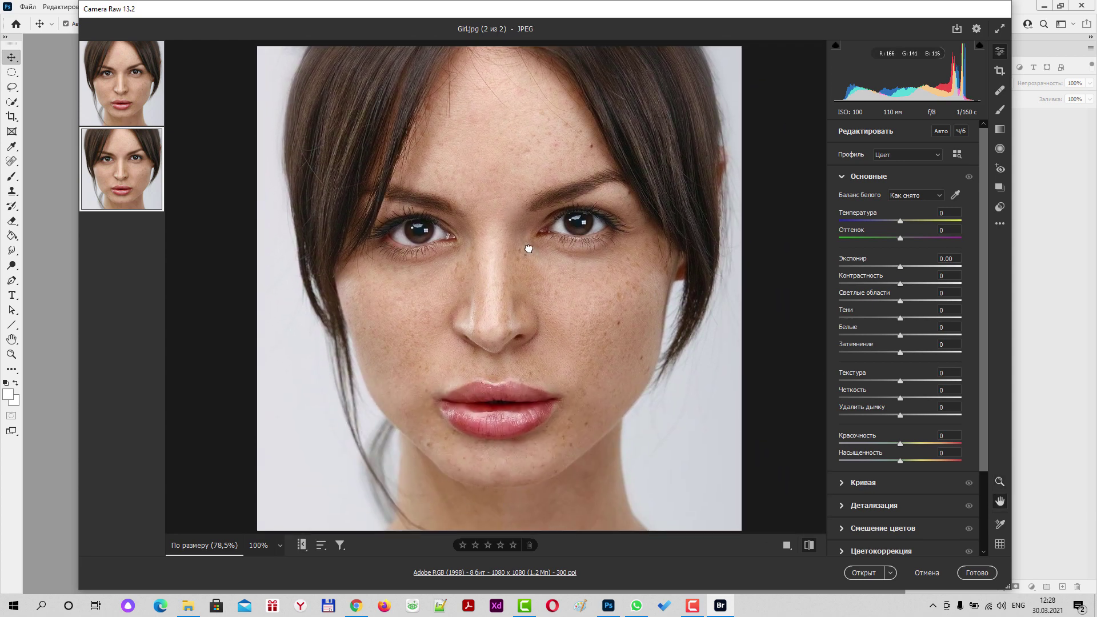
key(z)
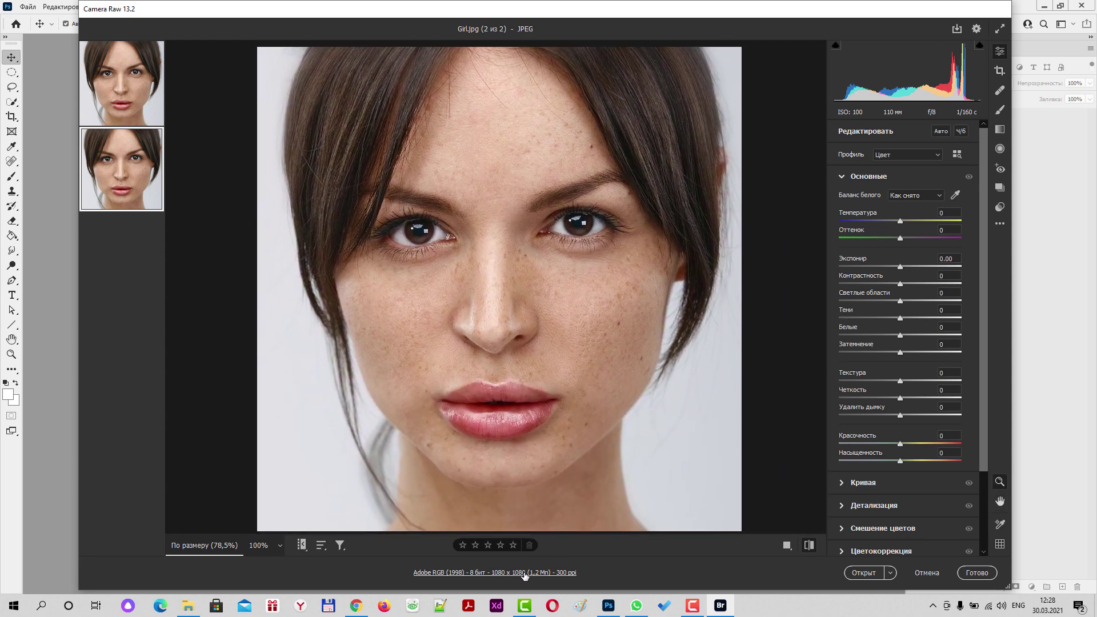
click(120, 87)
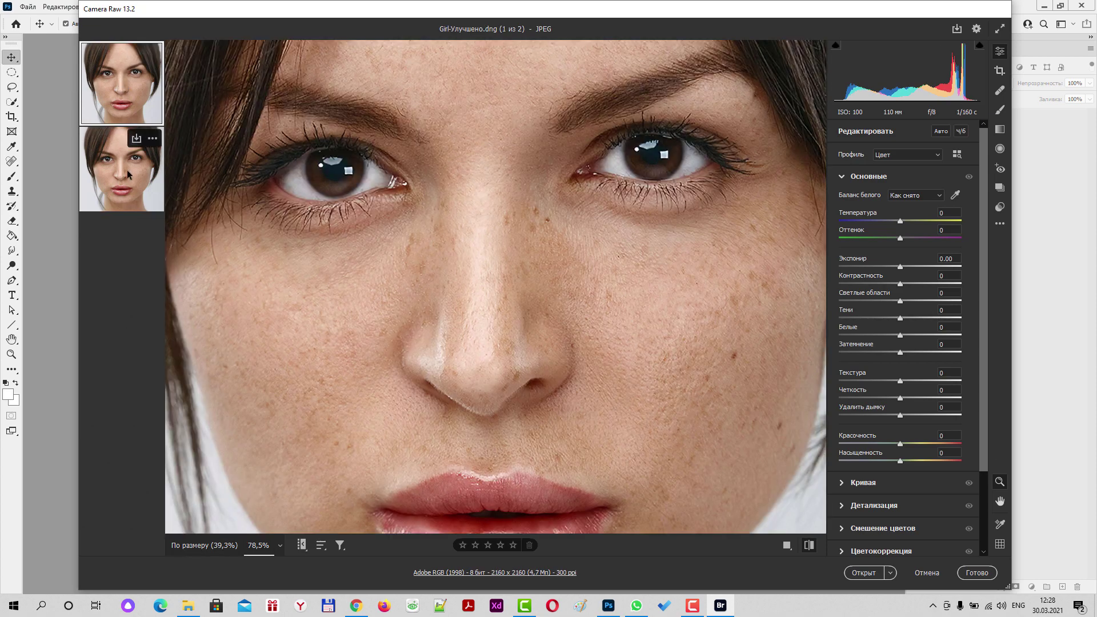
click(128, 174)
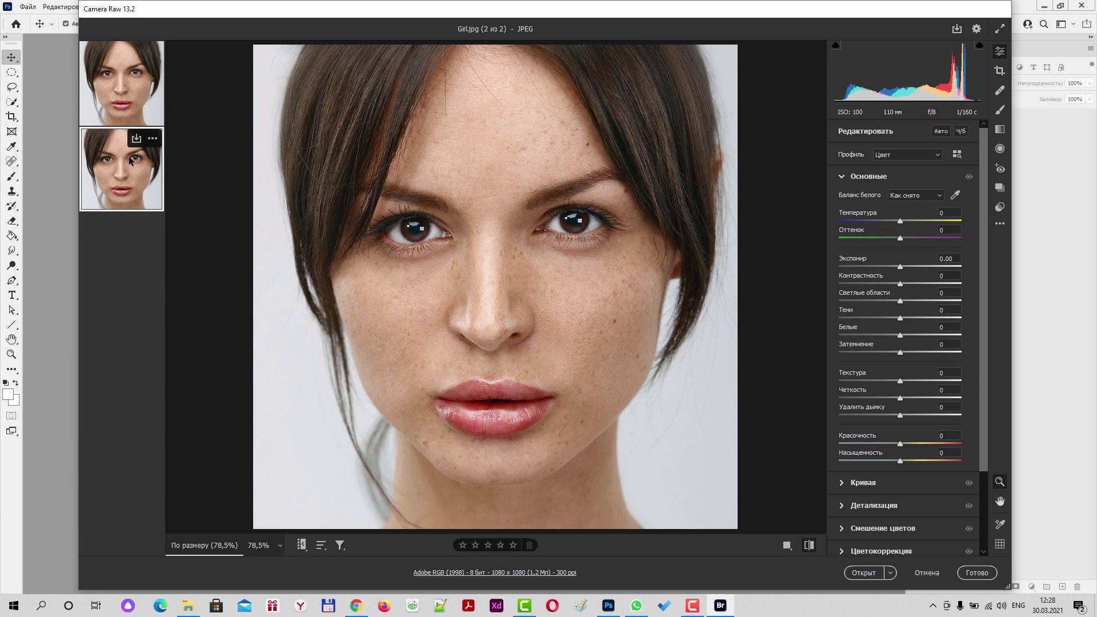
click(136, 79)
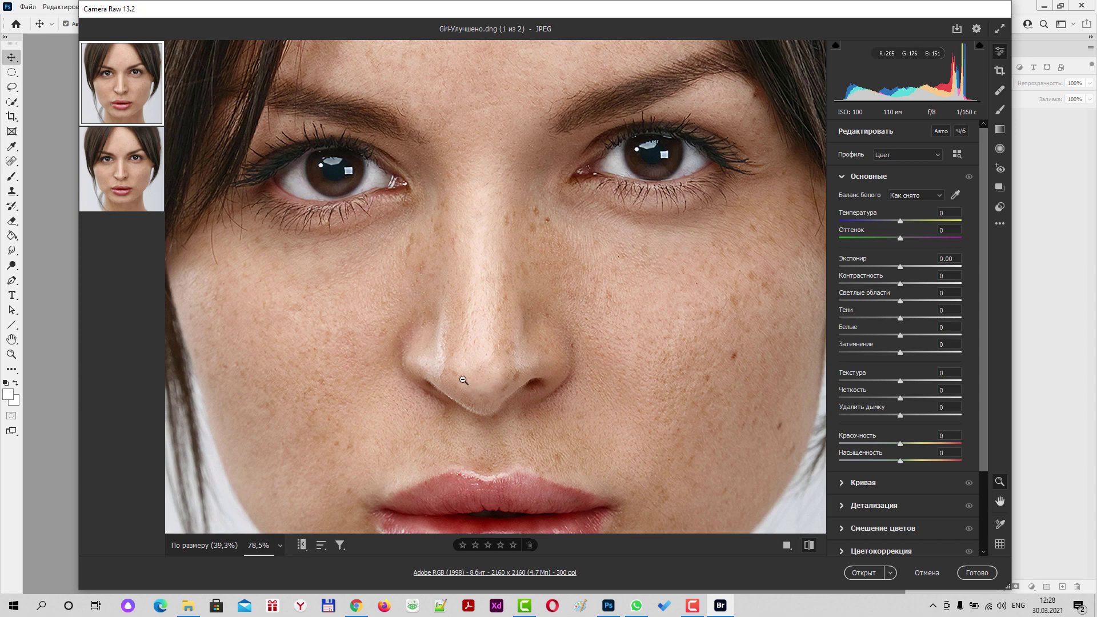
key(h)
mouse_move(460, 374)
mouse_down()
mouse_move(502, 221)
mouse_move(497, 325)
mouse_move(477, 359)
mouse_move(435, 379)
mouse_move(452, 391)
mouse_up()
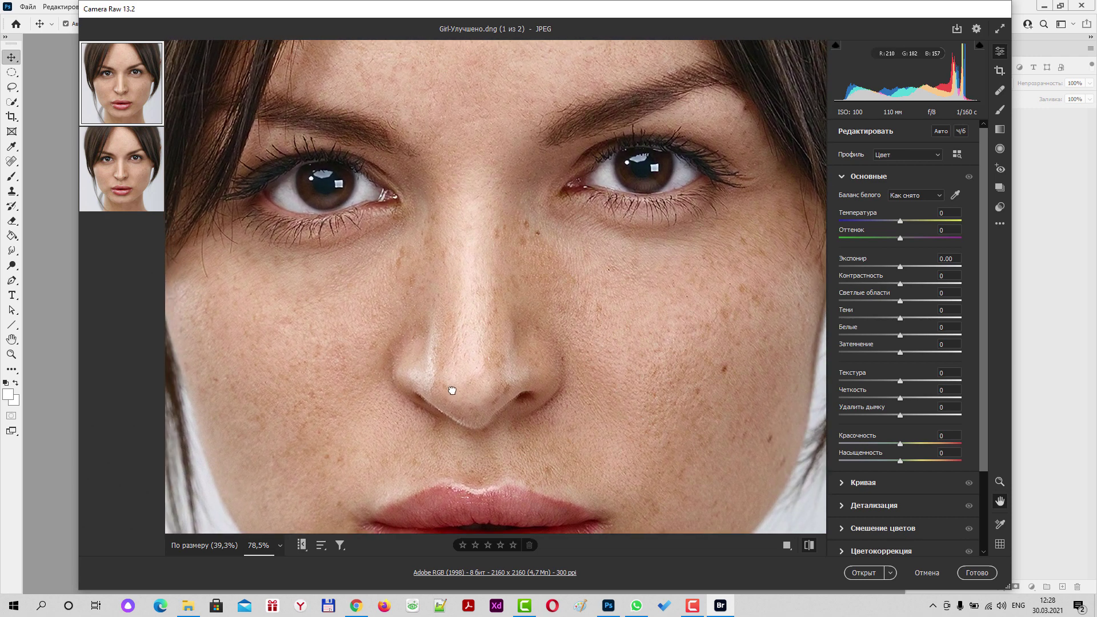
- Compare the facial detail of Girl.jpg and Girl-Улучшено.dng in close-ups at 170% and at a matching 66.7% magnification
click(119, 171)
scroll(479, 250, up, 1)
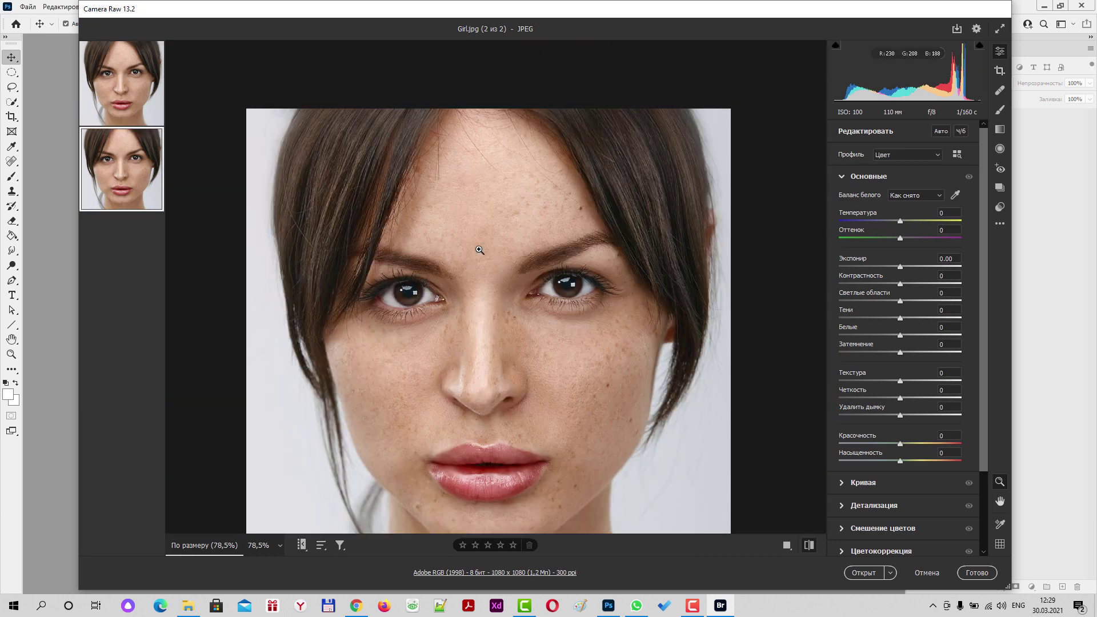
scroll(479, 250, down, 1)
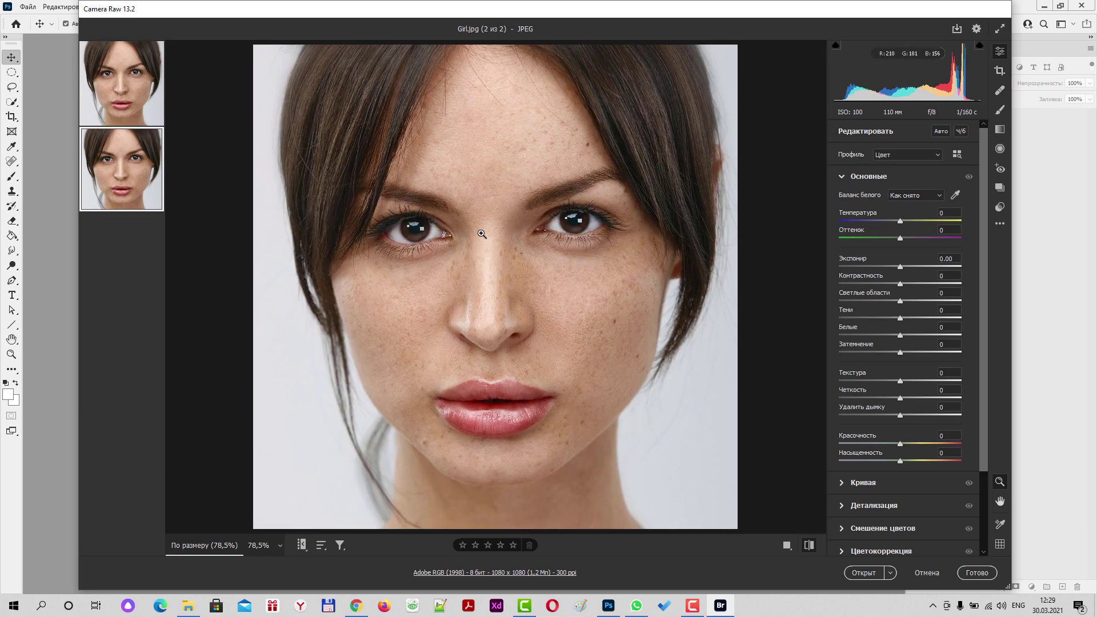
key(alt)
scroll(501, 219, up, 3)
scroll(501, 218, up, 1)
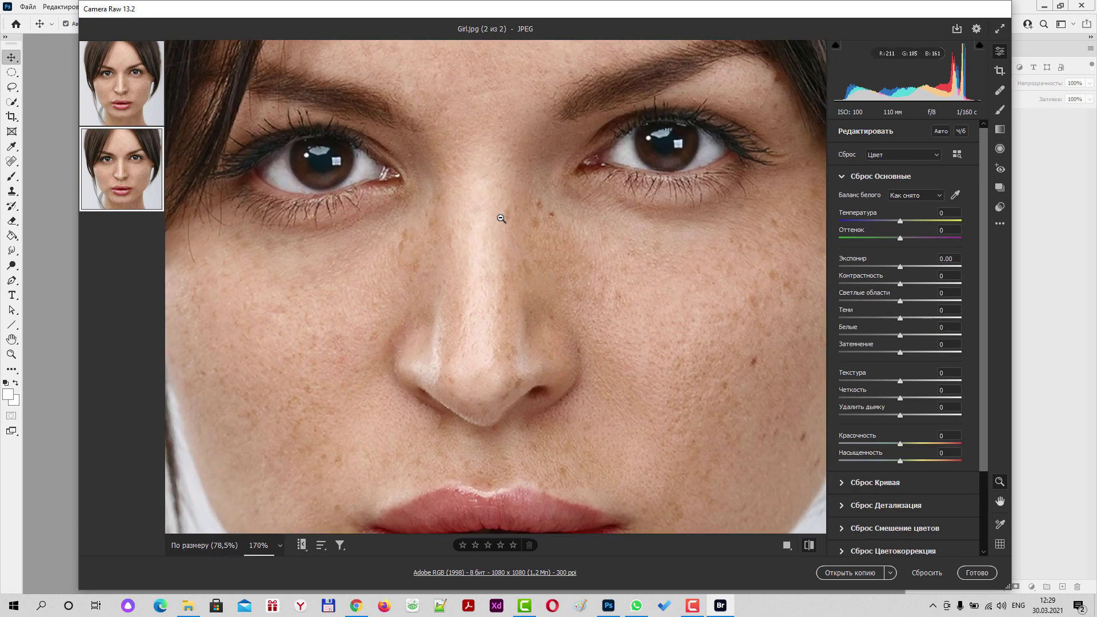
scroll(491, 220, down, 3)
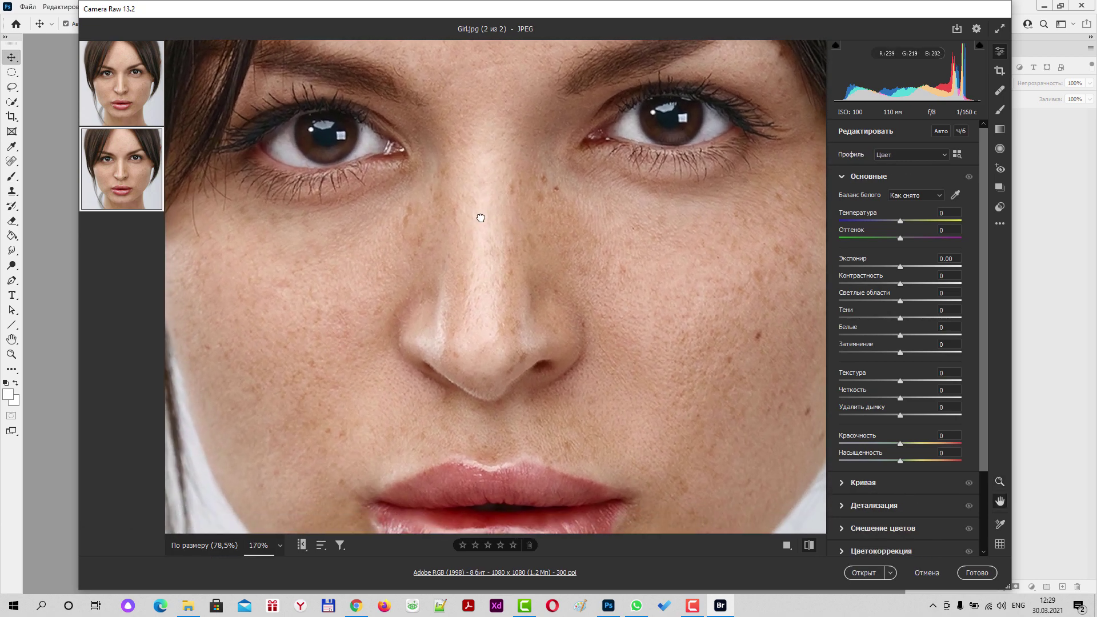
click(126, 83)
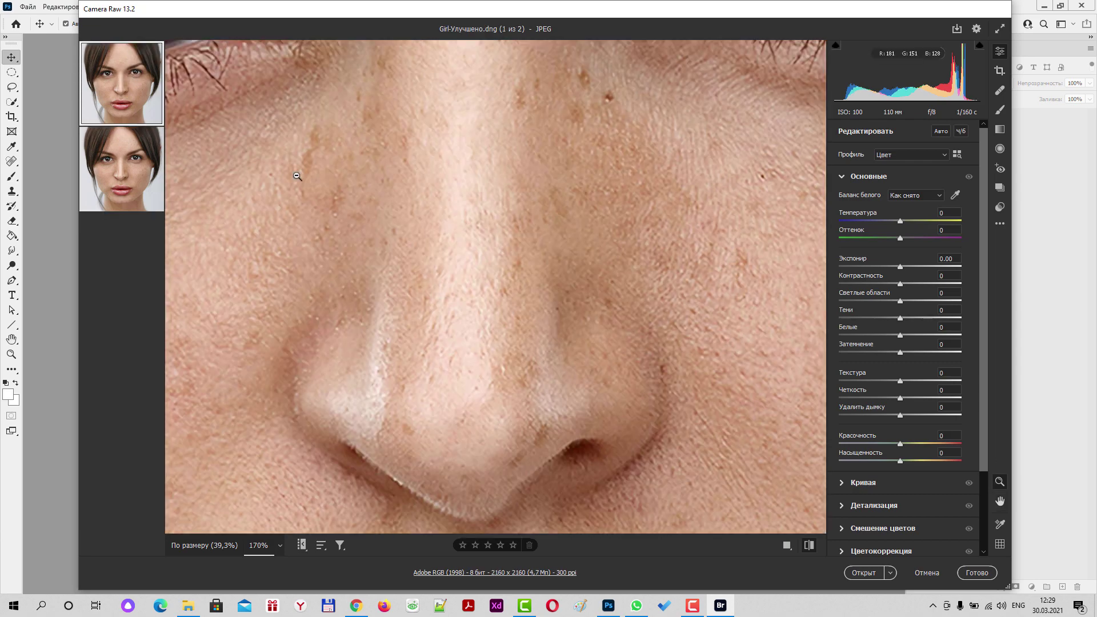
scroll(294, 171, down, 4)
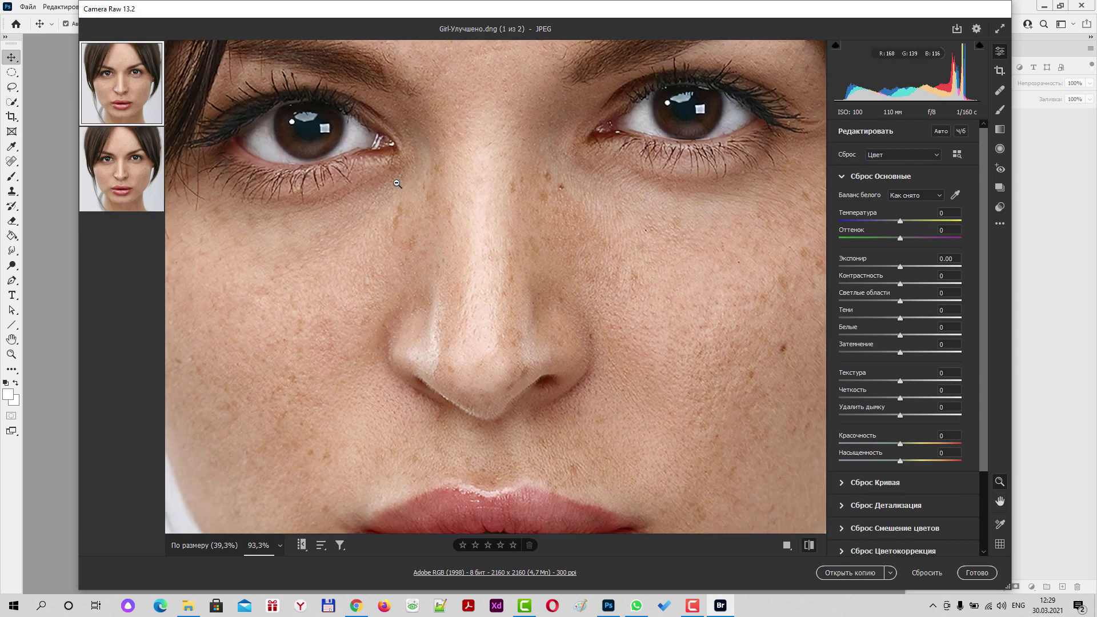
scroll(397, 184, down, 2)
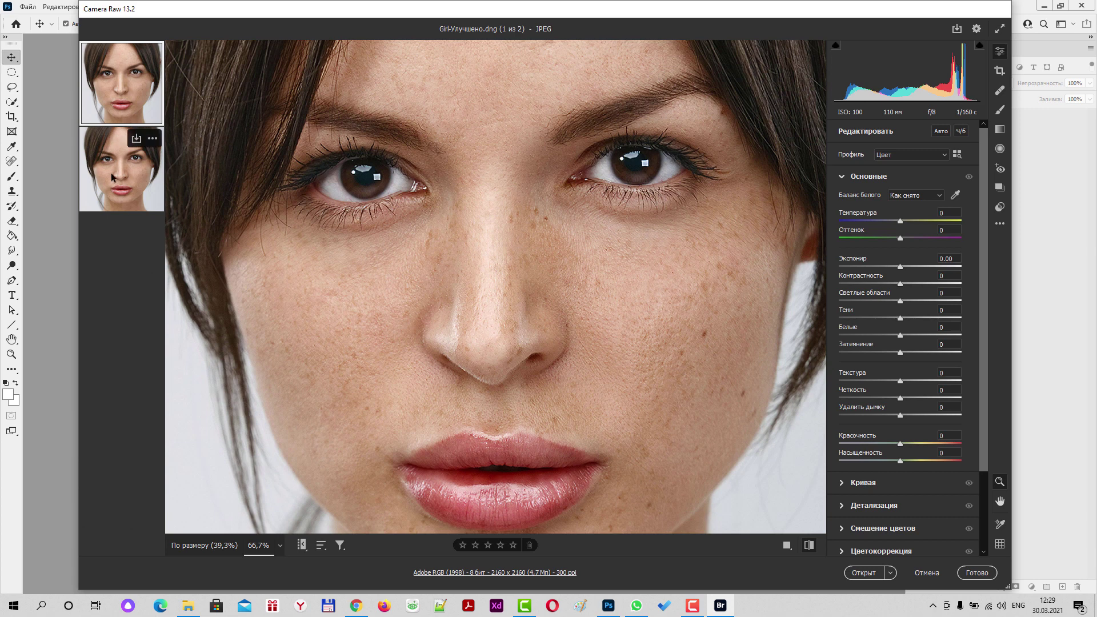
click(112, 174)
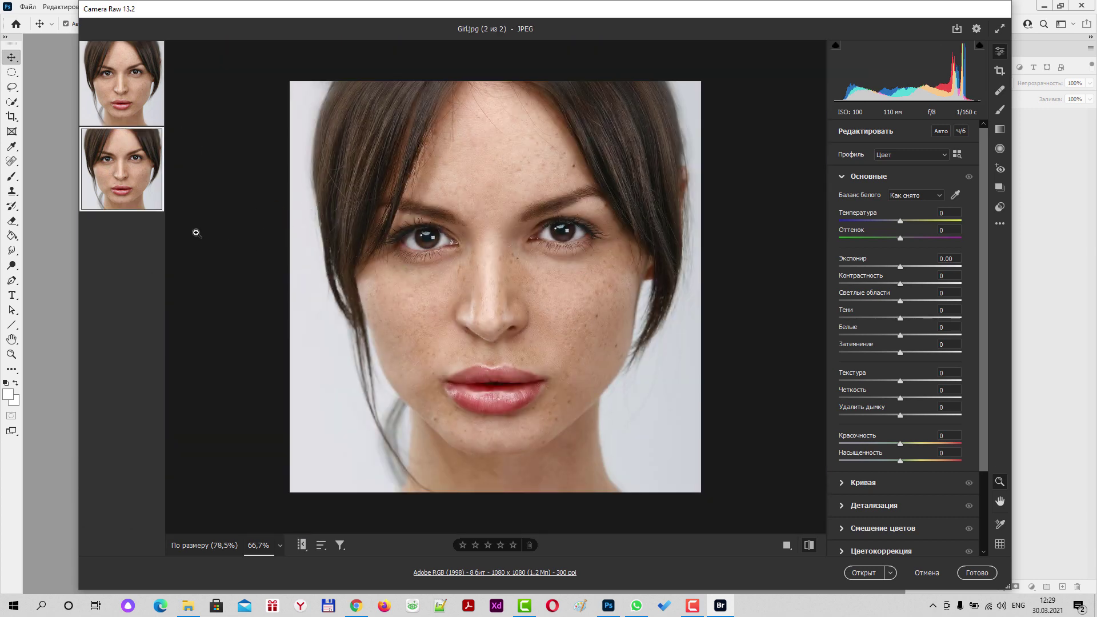
click(110, 91)
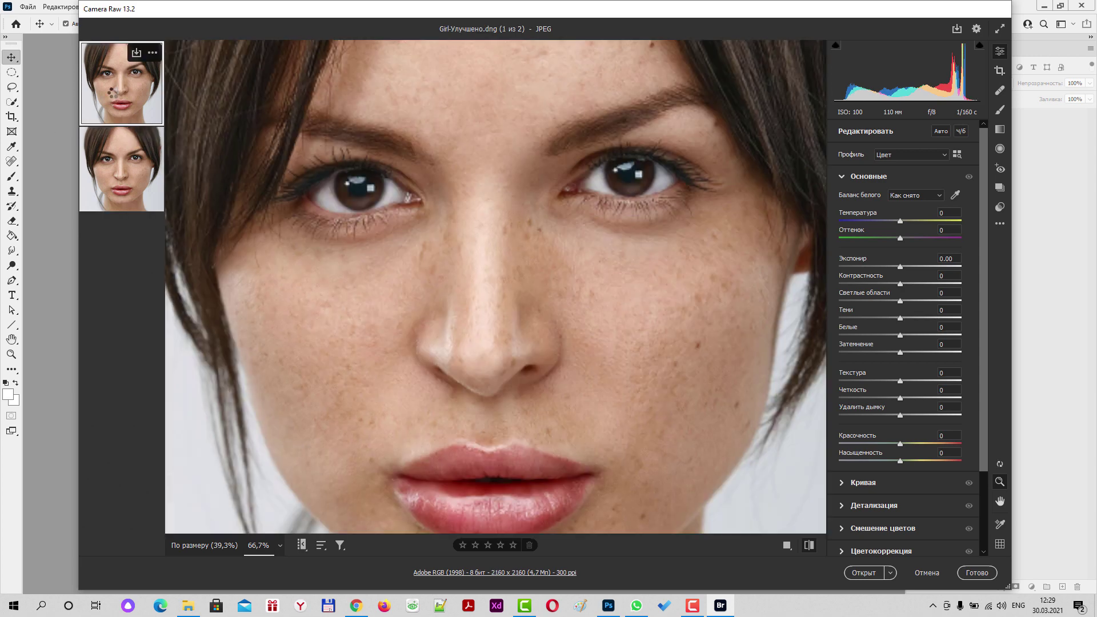
- Select only the enhanced Girl-Улучшено.dng and open it from Camera Raw as a Photoshop document
shift+click(128, 139)
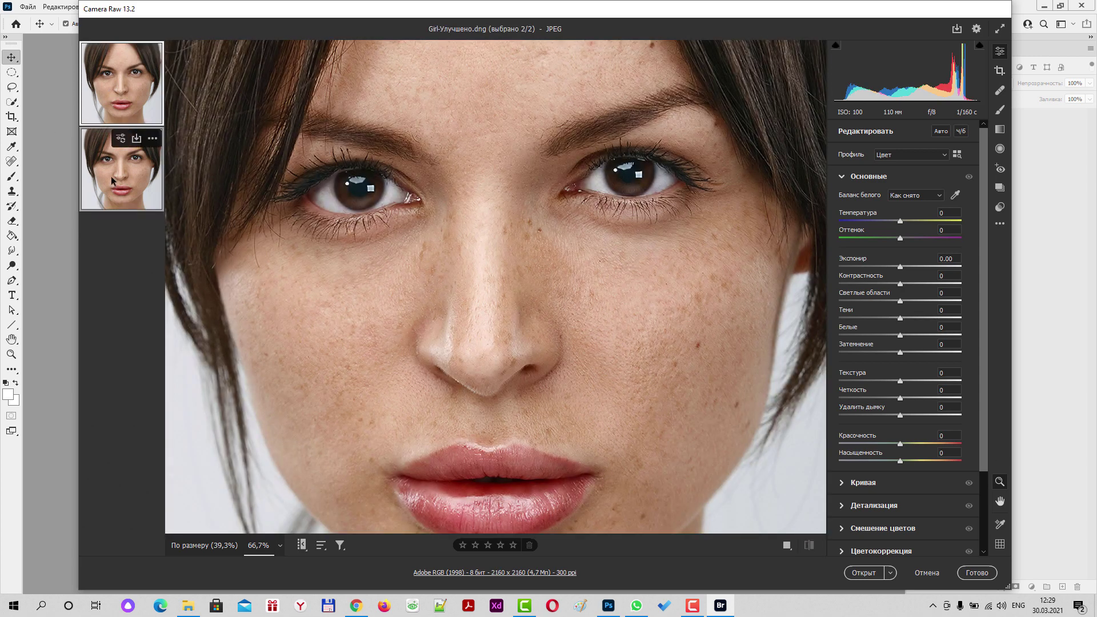
ctrl+click(122, 90)
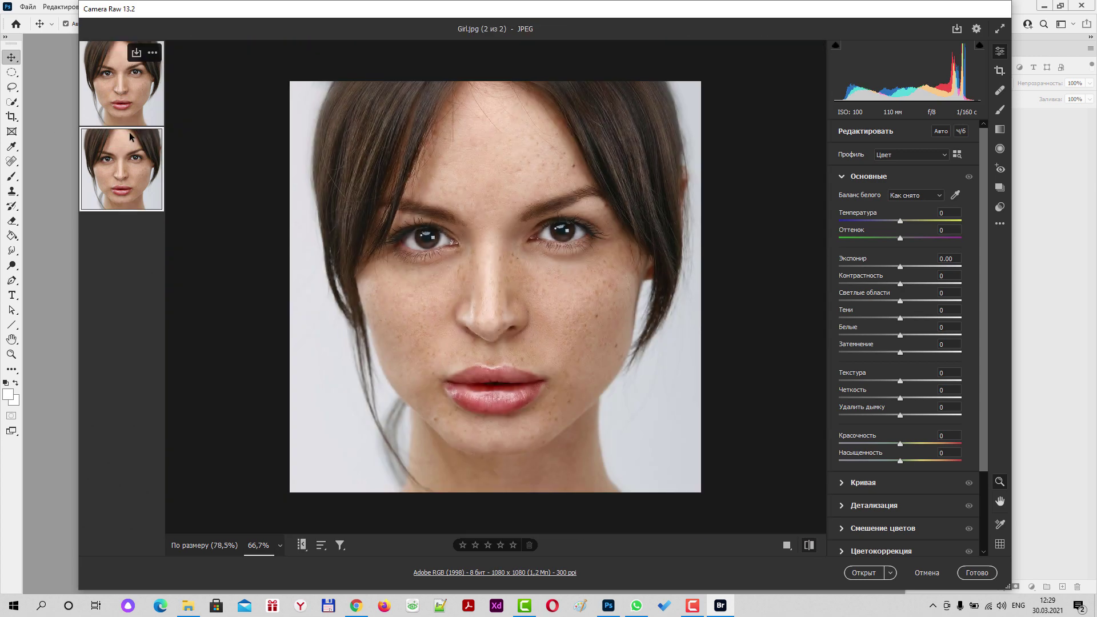
ctrl+click(124, 95)
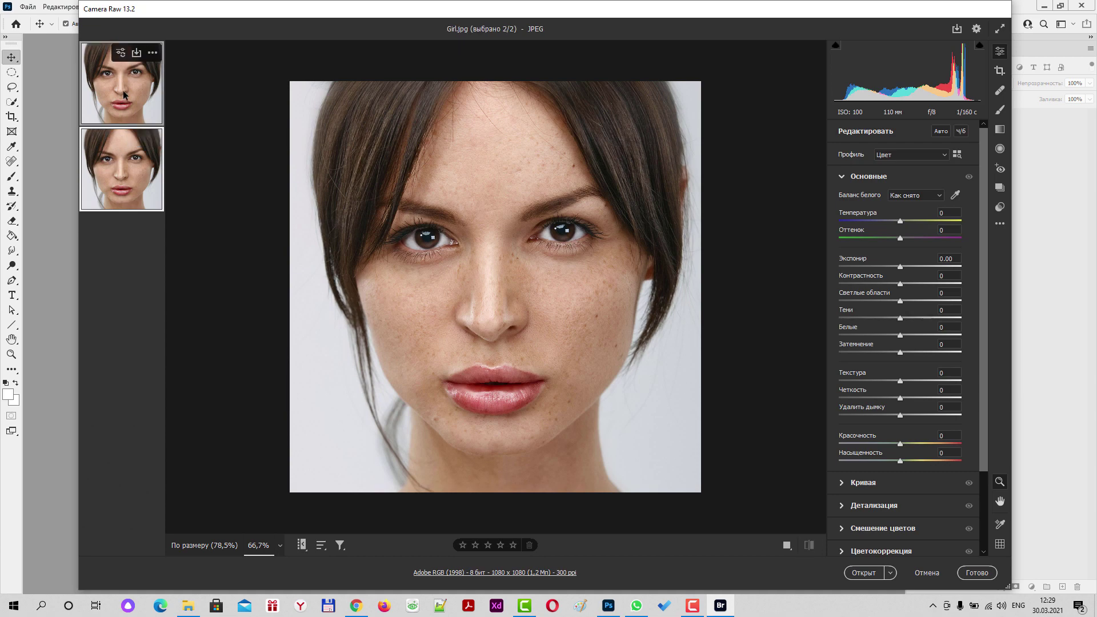
ctrl+click(117, 156)
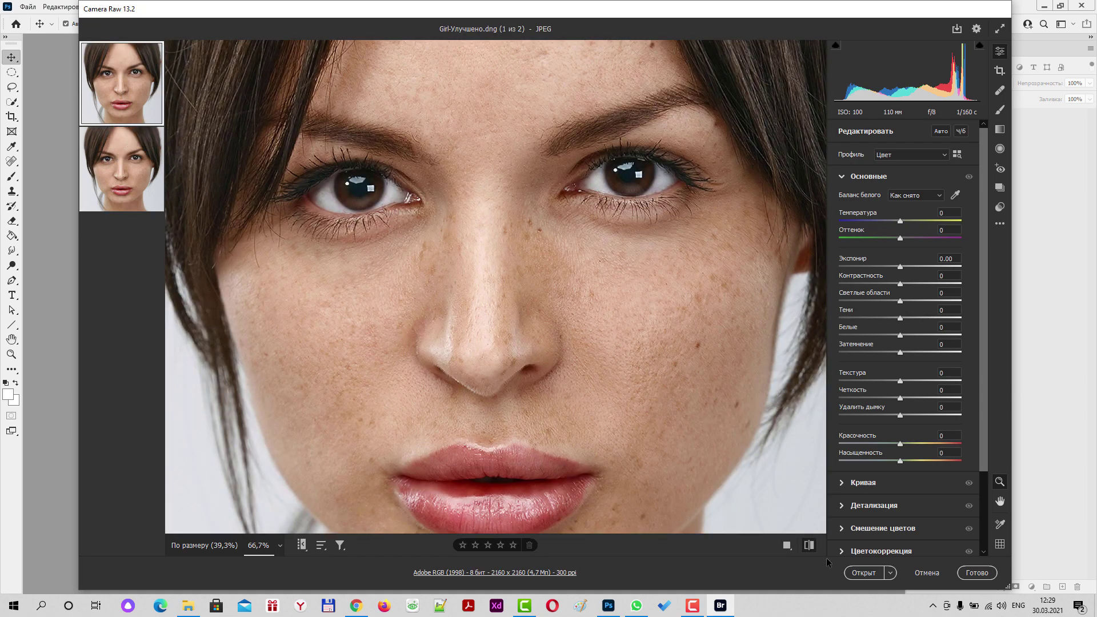
click(867, 573)
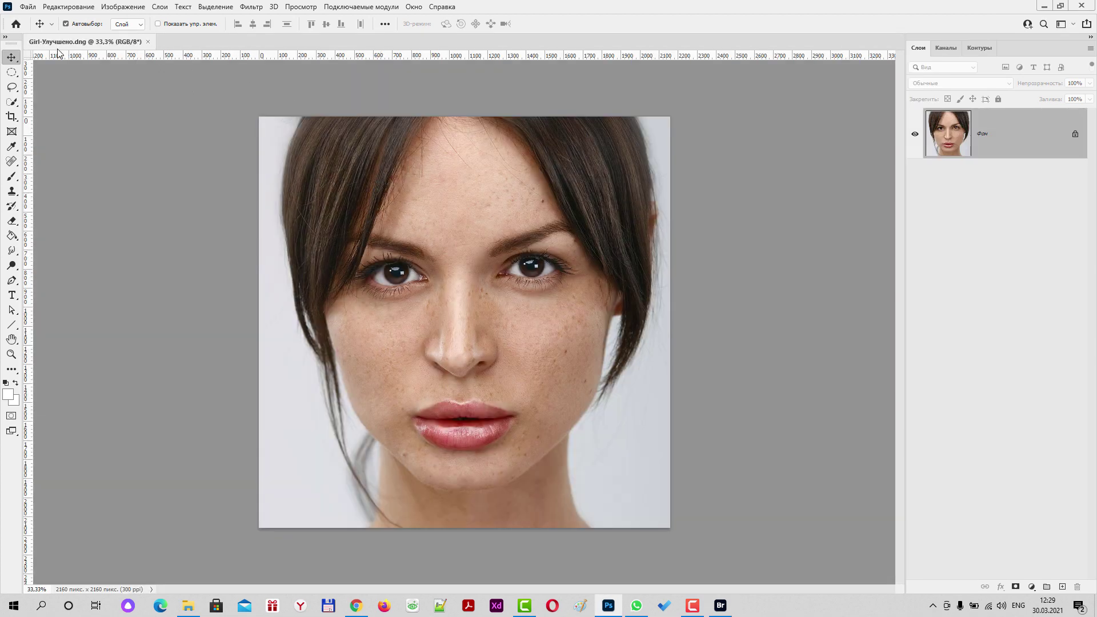
- Open the original Girl.jpg from the Улучшение folder as a second document in Photoshop
click(28, 6)
mouse_move(48, 7)
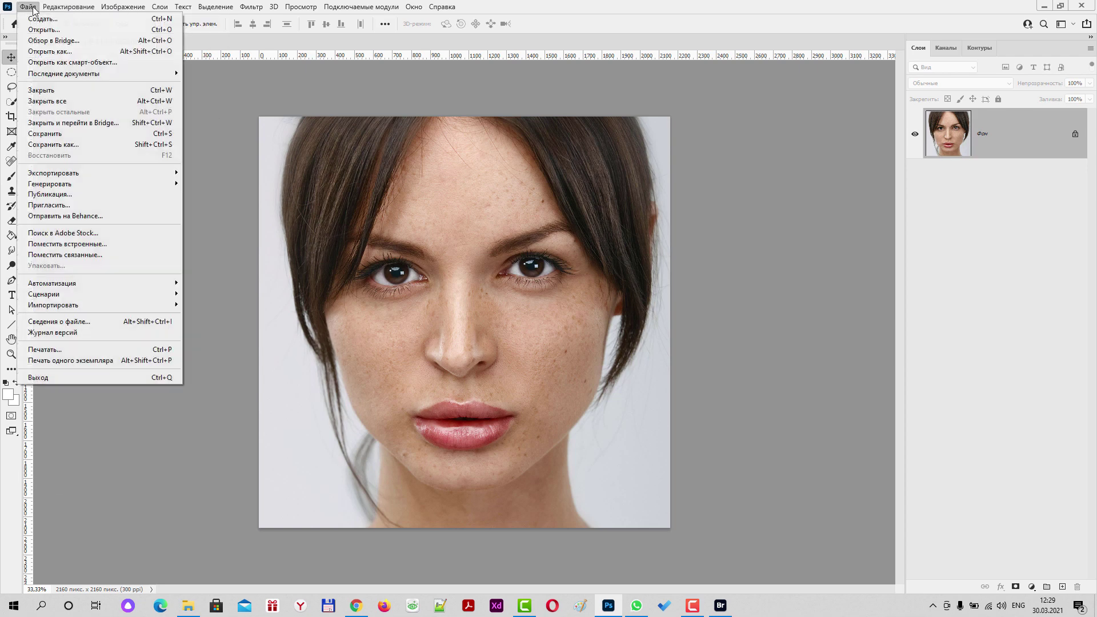
key(Escape)
key(ctrl+o)
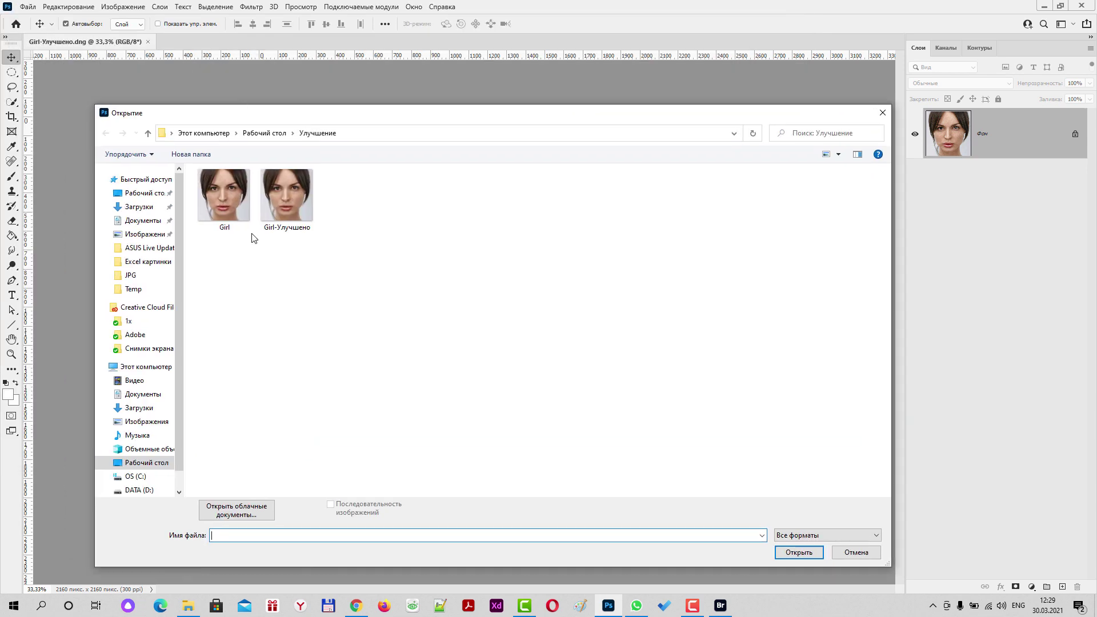
click(228, 212)
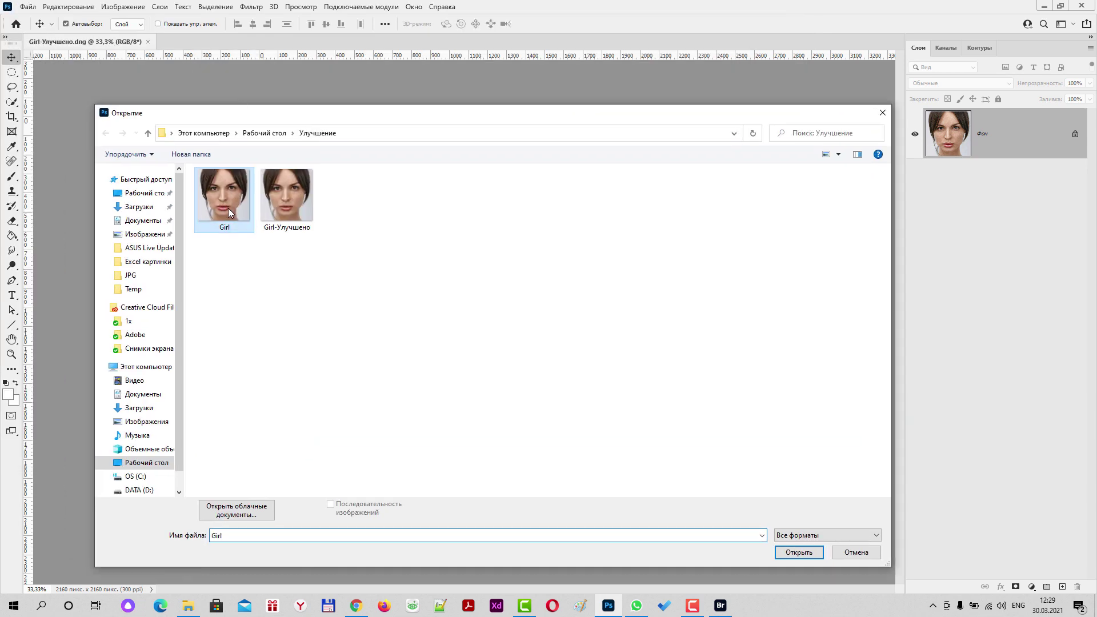
click(798, 552)
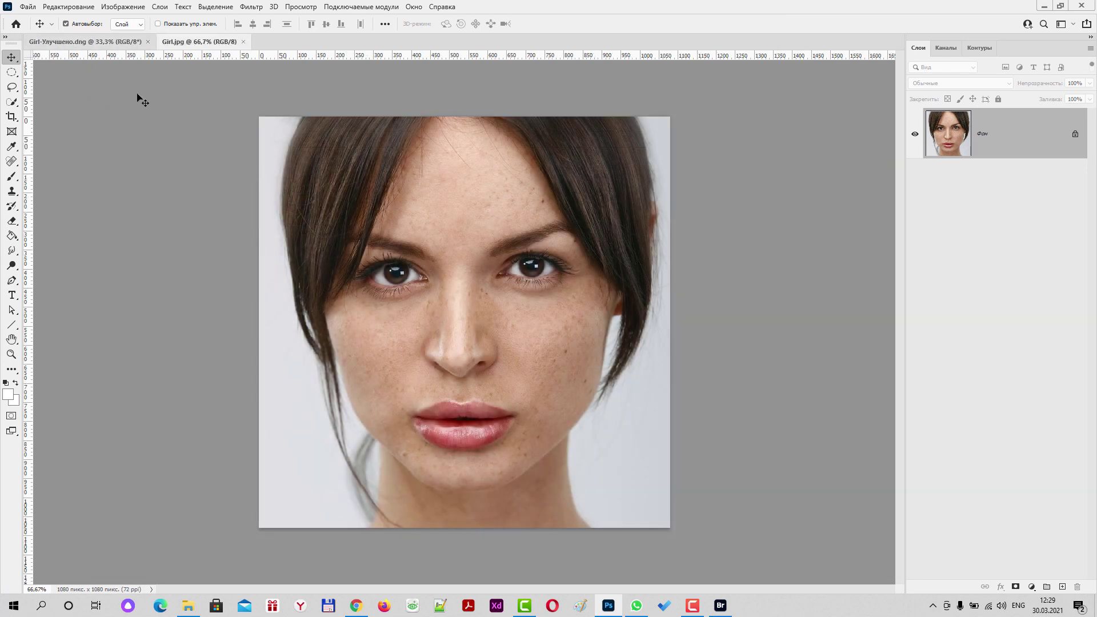
- Frame the eyes and nose at matching size in both documents, with Girl-Улучшено.dng at 121% and Girl.jpg at 228%
click(80, 45)
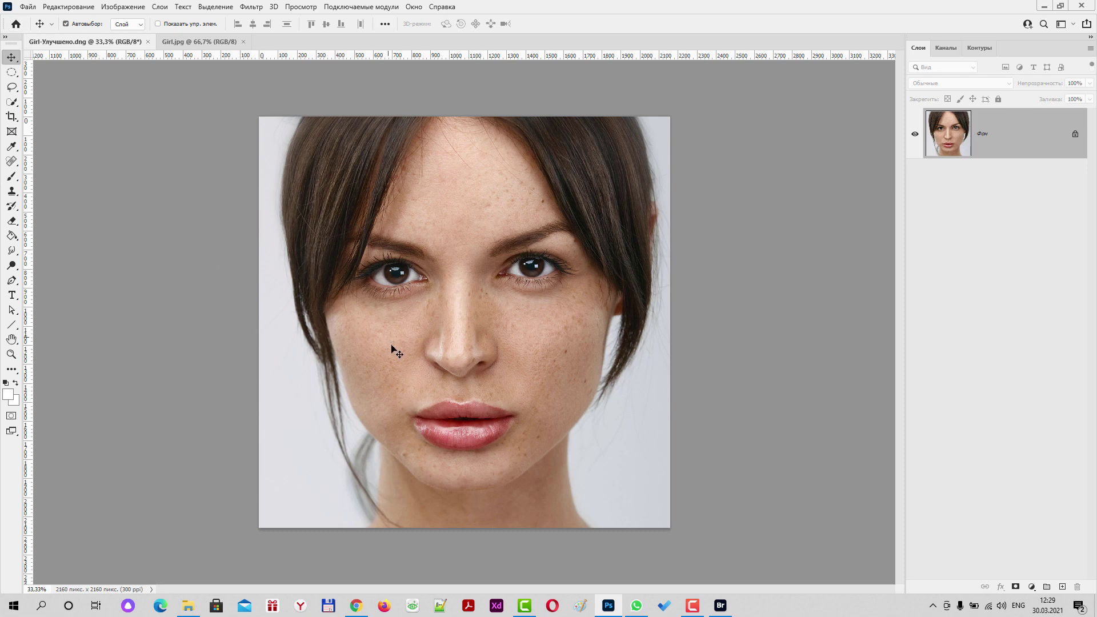
key(ctrl+1)
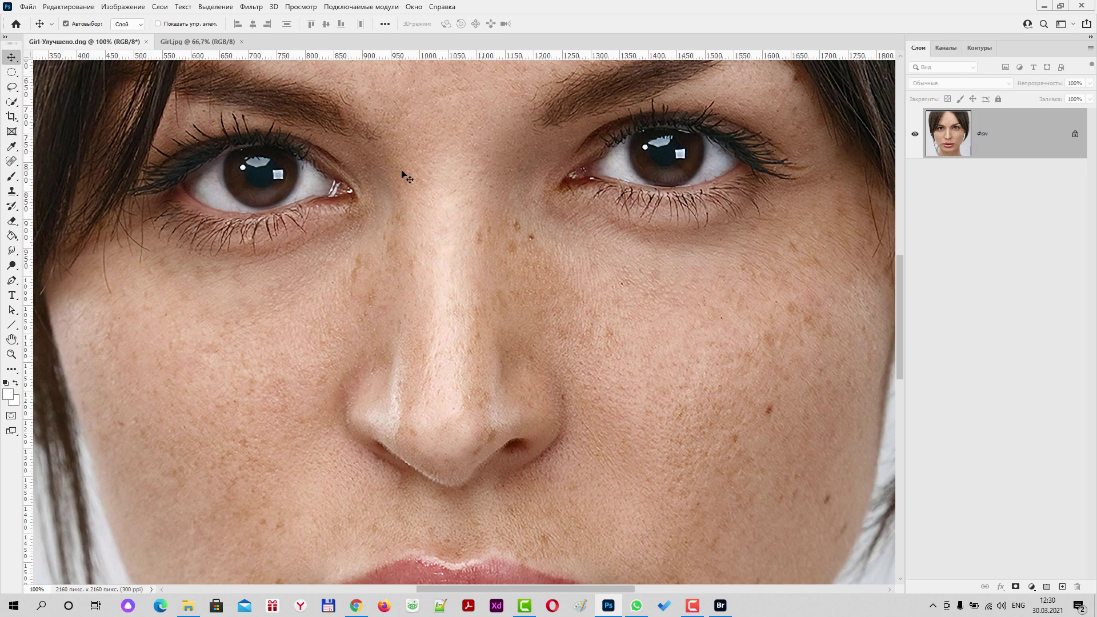
drag(491, 126, 497, 162)
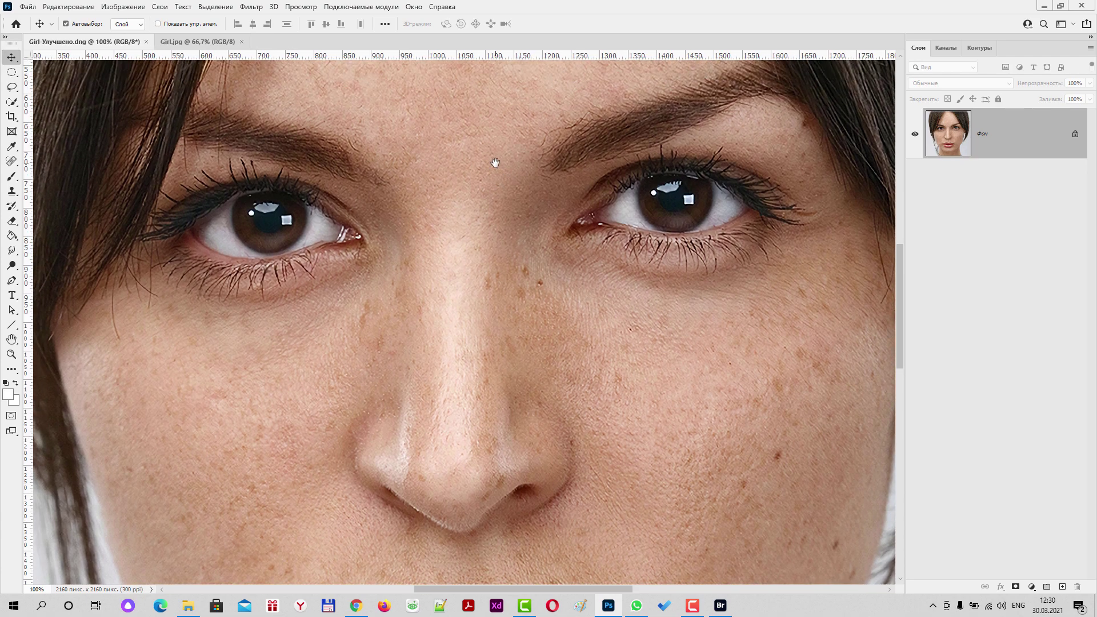
click(190, 45)
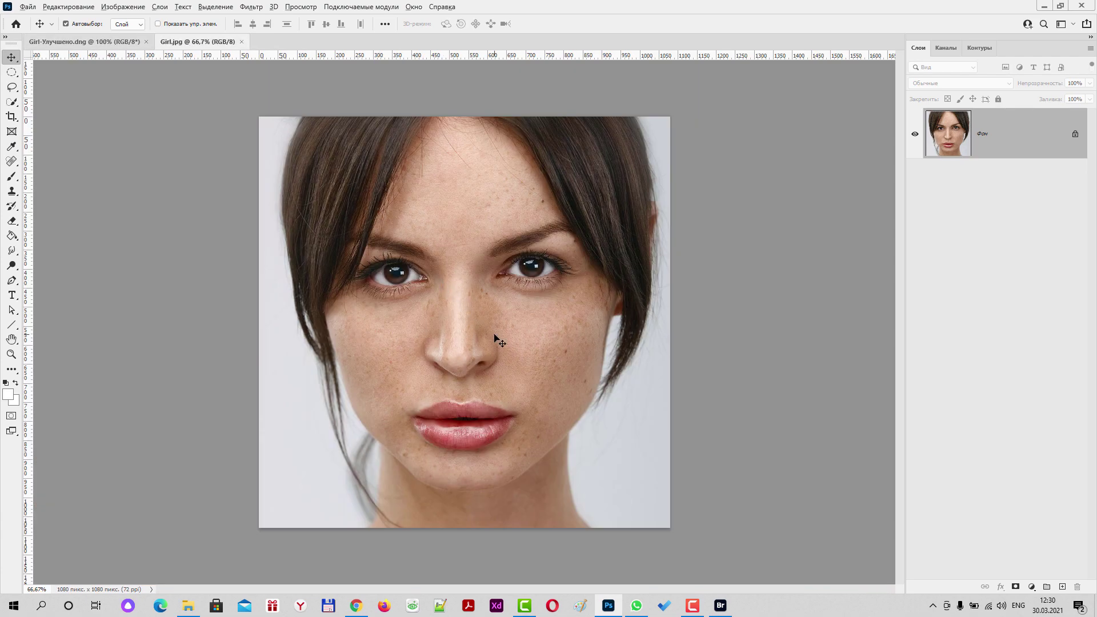
scroll(495, 338, up, 3)
scroll(495, 338, up, 2)
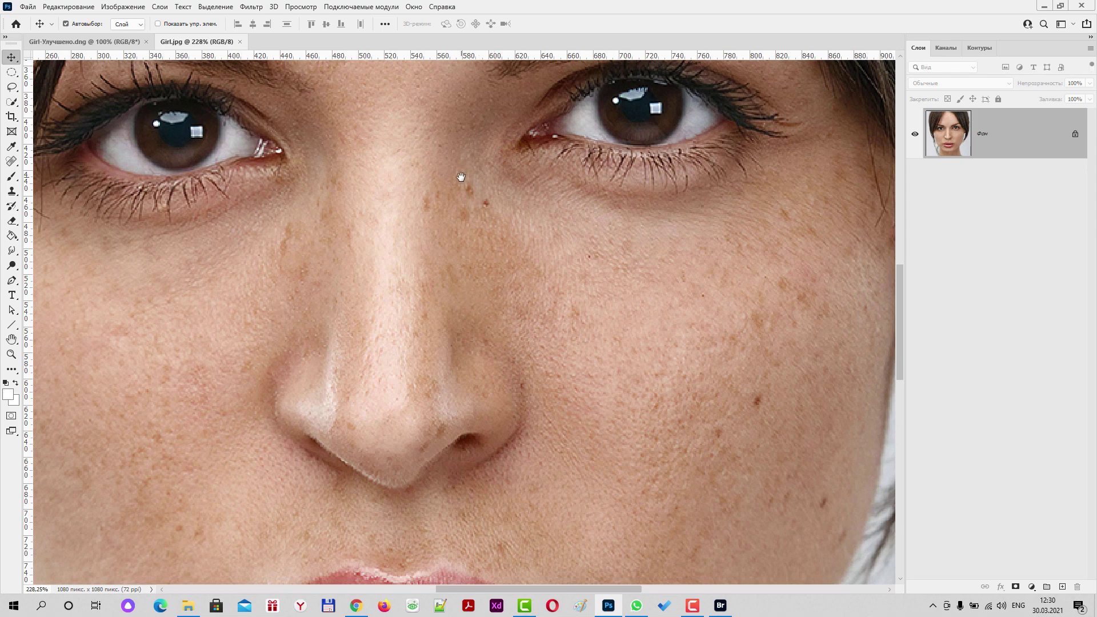
drag(461, 176, 517, 262)
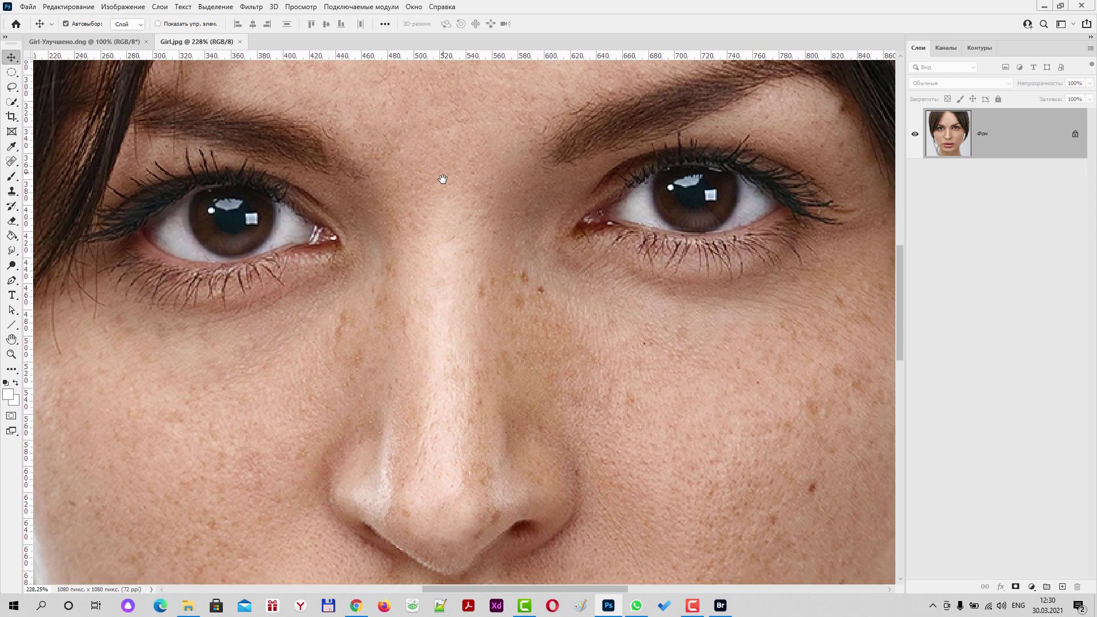
drag(440, 176, 448, 186)
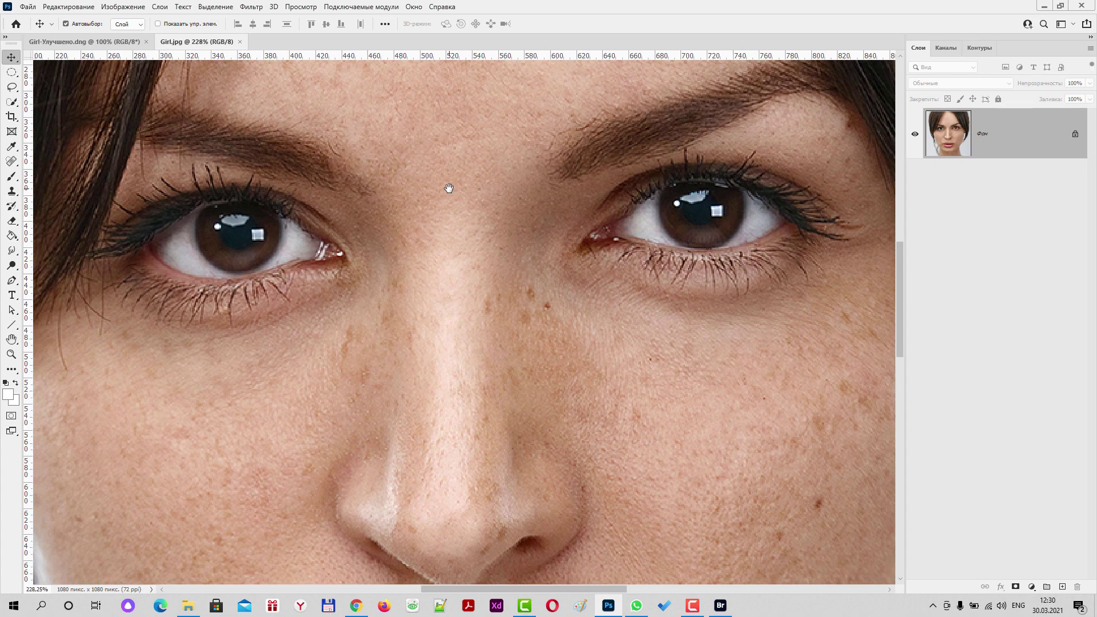
click(95, 43)
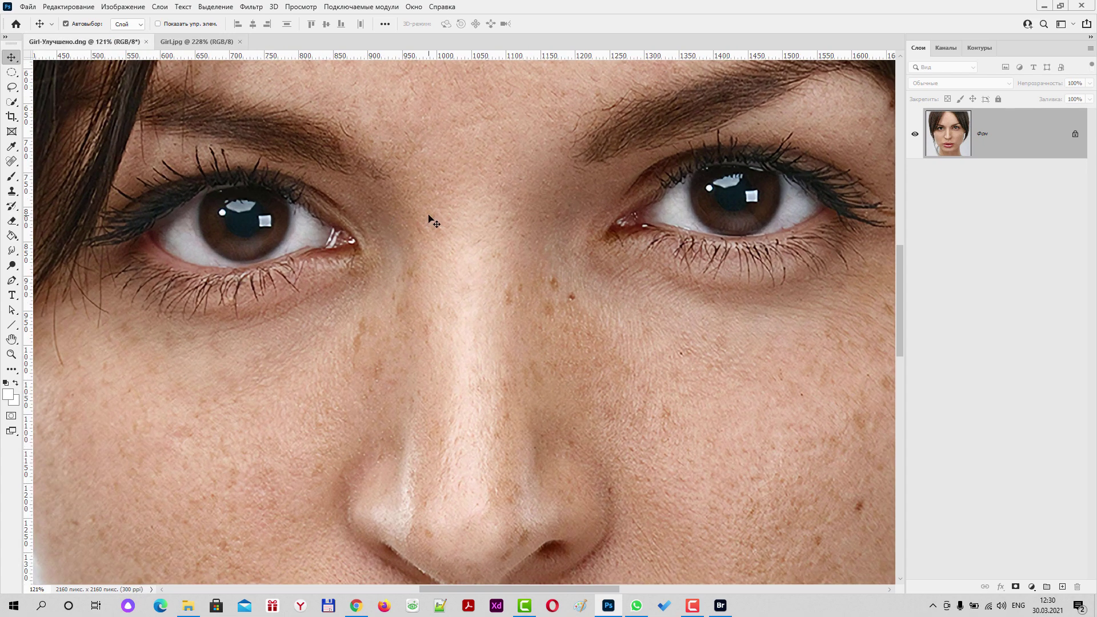
drag(458, 189, 444, 206)
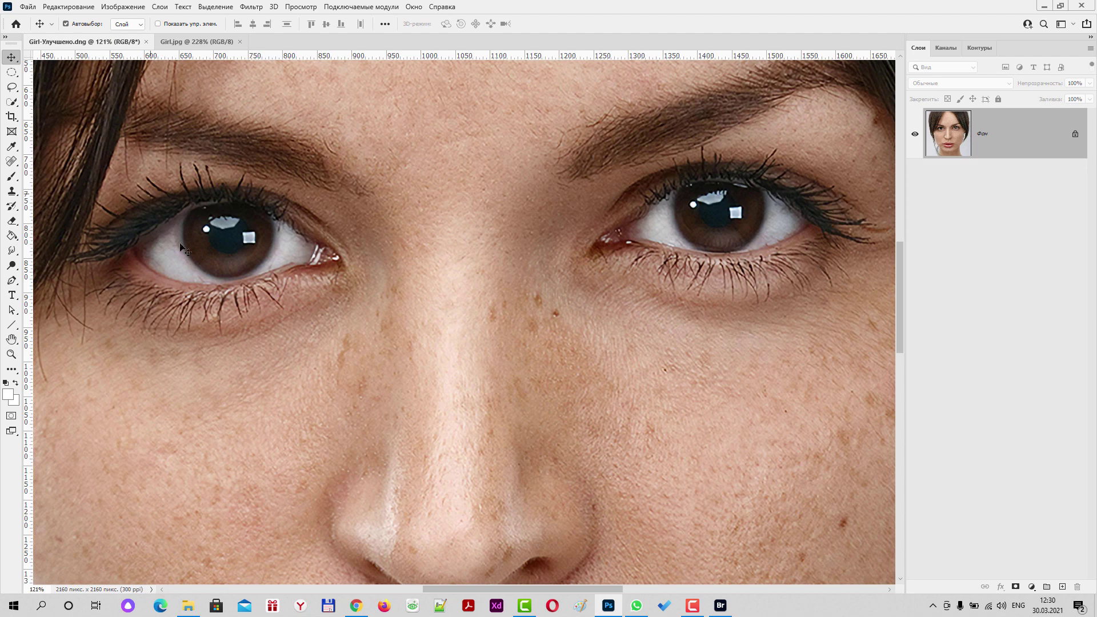
- Compare the eyelashes, irises and skin texture around the nose between the Girl-Улучшено.dng and Girl.jpg close-ups
click(198, 41)
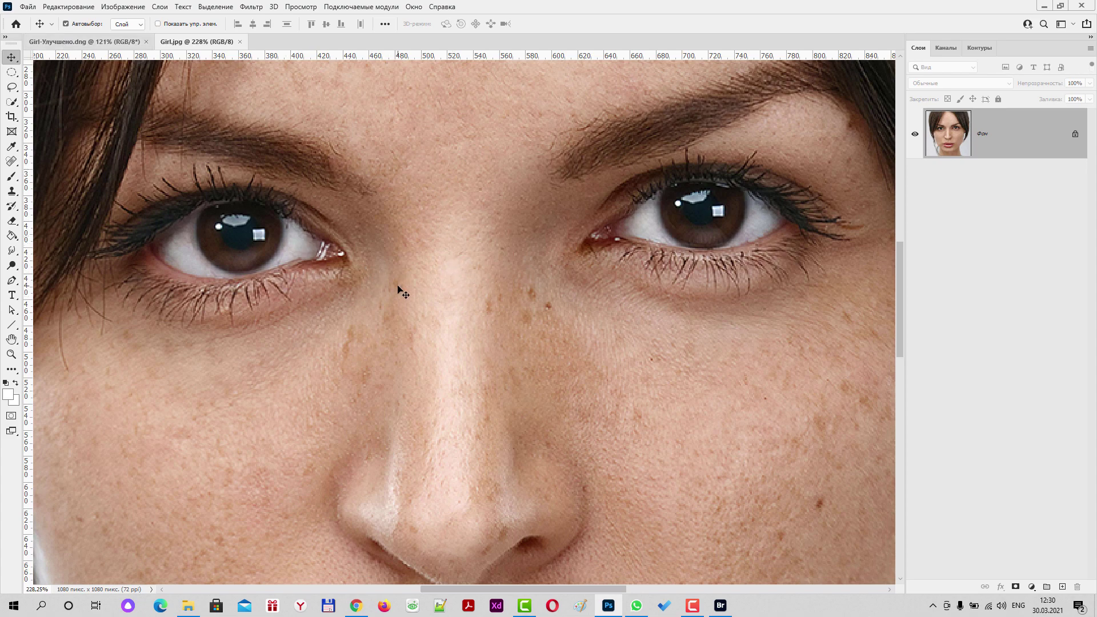
scroll(402, 293, up, 1)
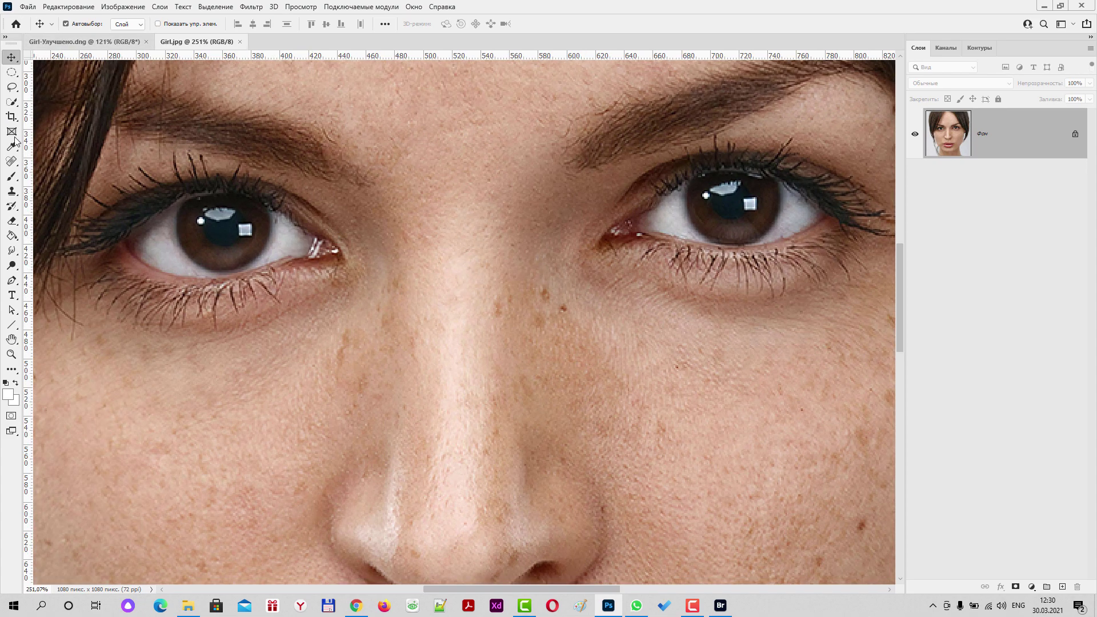
scroll(423, 222, down, 1)
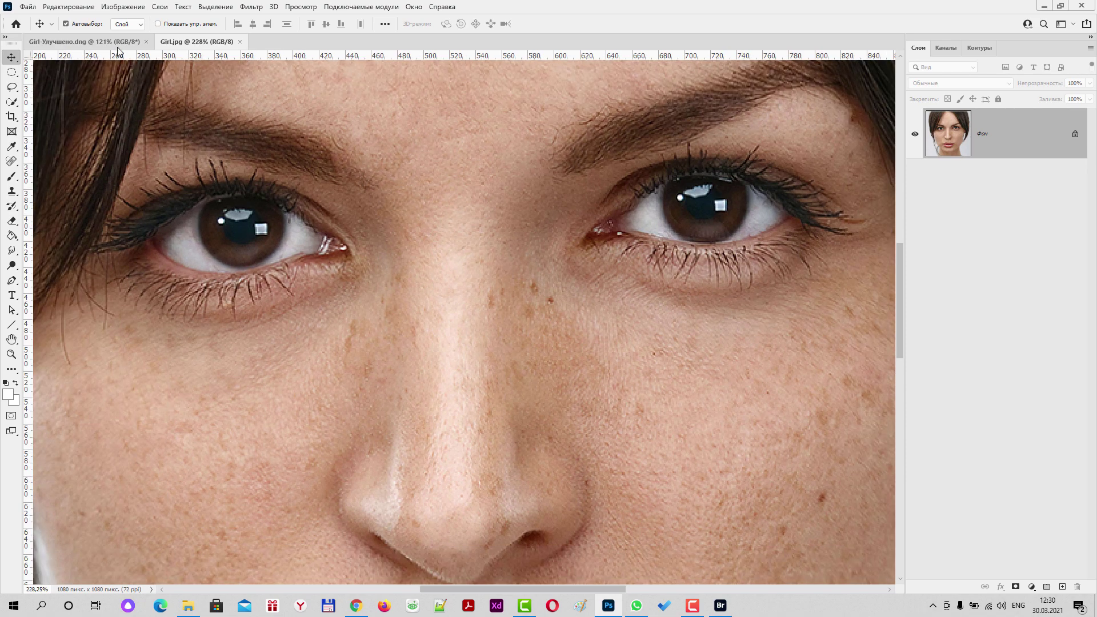
click(87, 43)
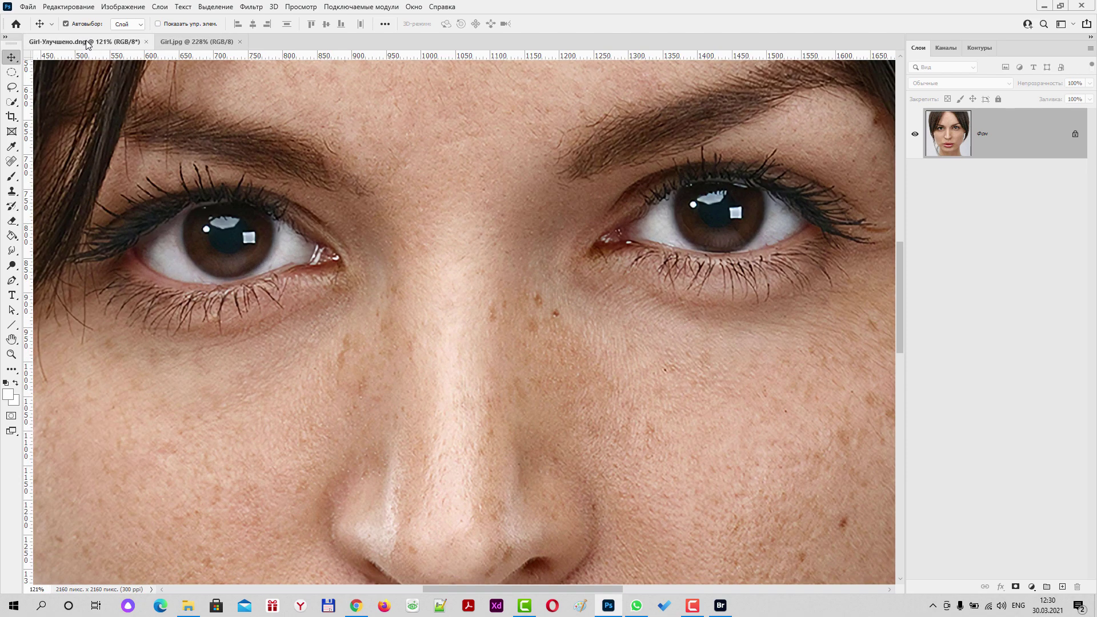
click(206, 41)
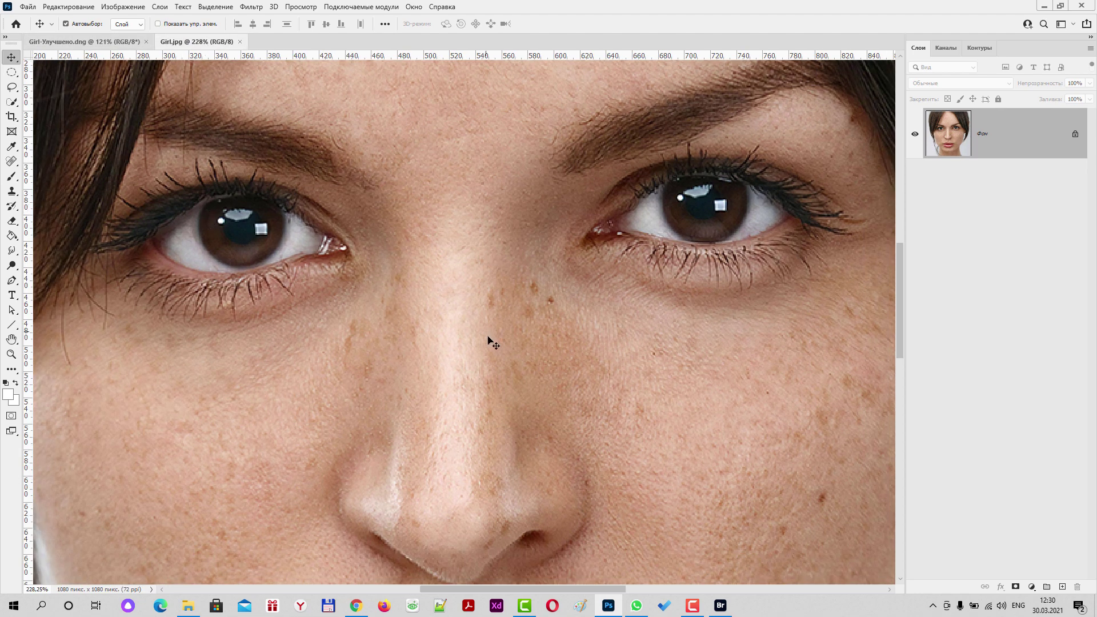
scroll(489, 352, up, 2)
scroll(489, 352, down, 2)
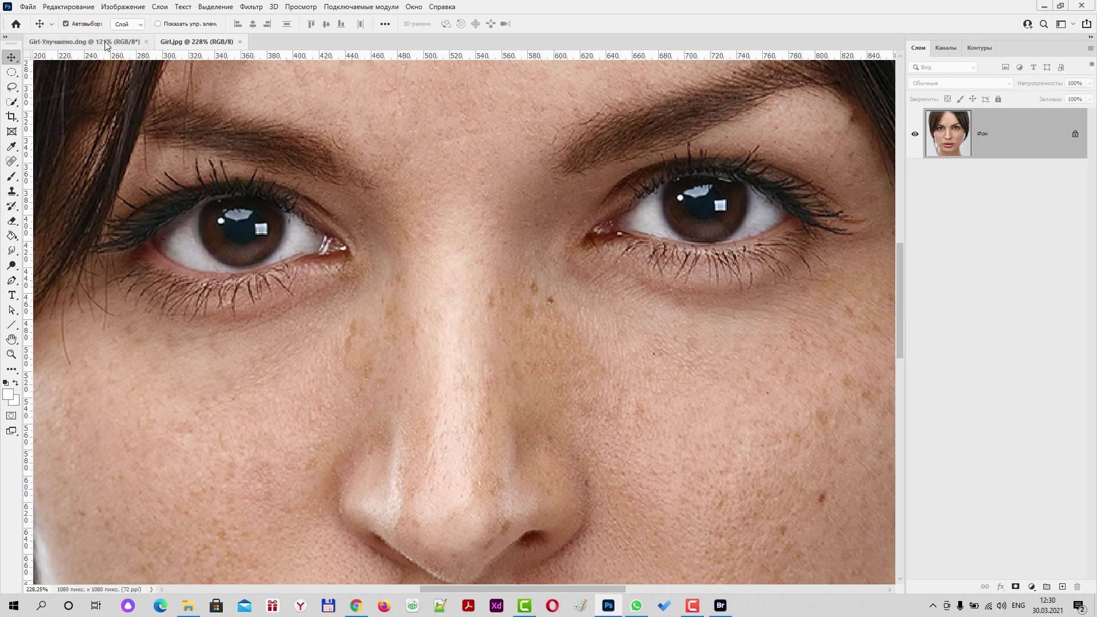
click(104, 42)
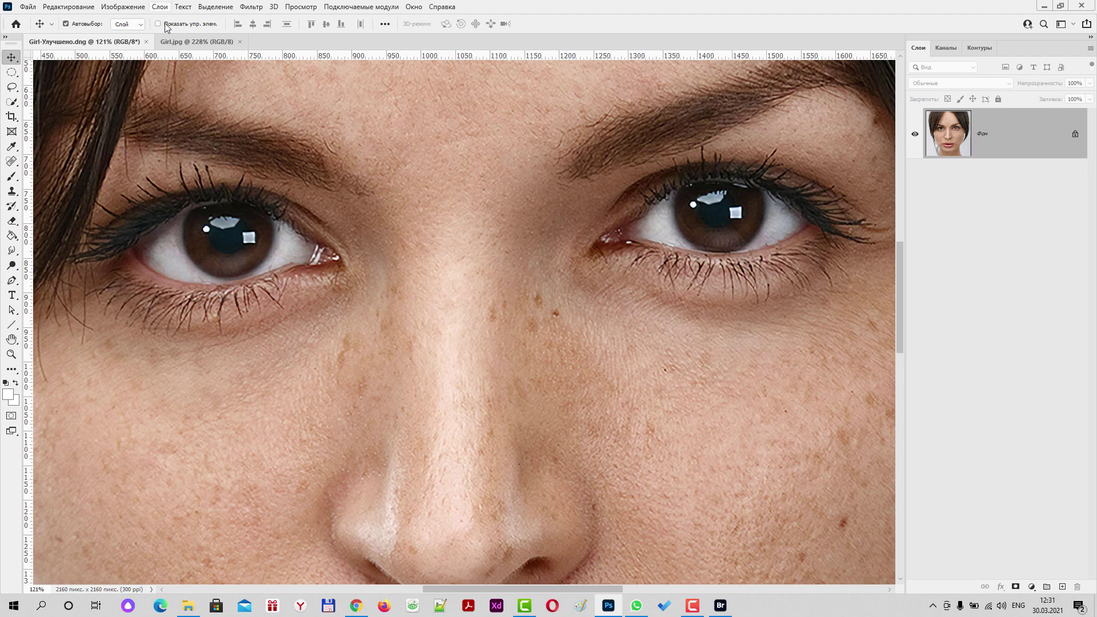
click(197, 42)
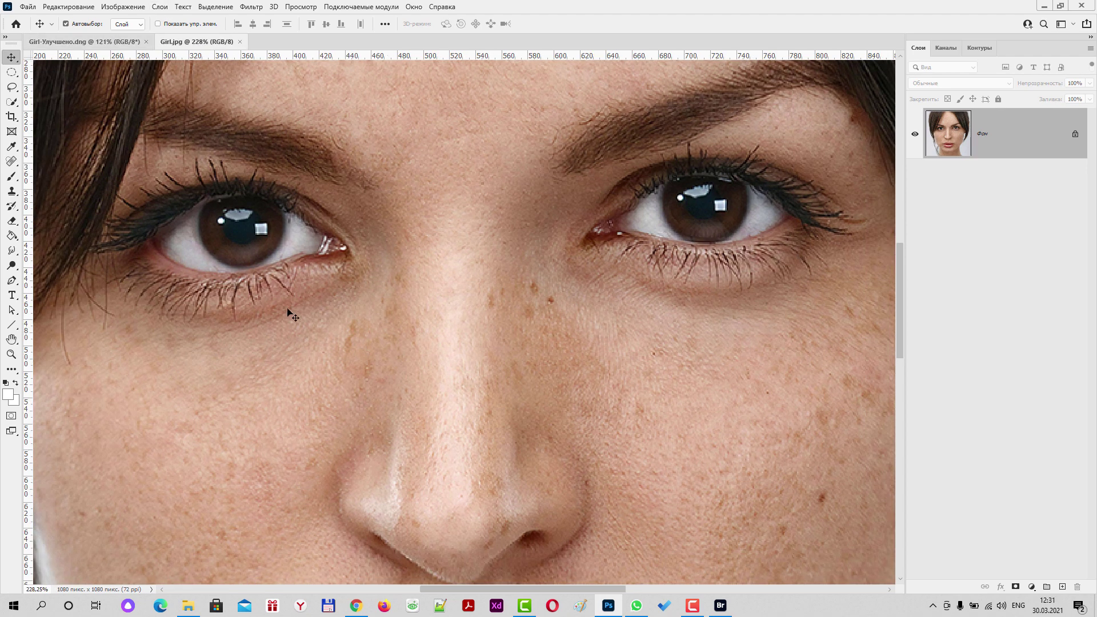
- Show the whole portrait at matching size in both documents, with Girl.jpg at 77.3% and Girl-Улучшено.dng at 39.2%
click(92, 42)
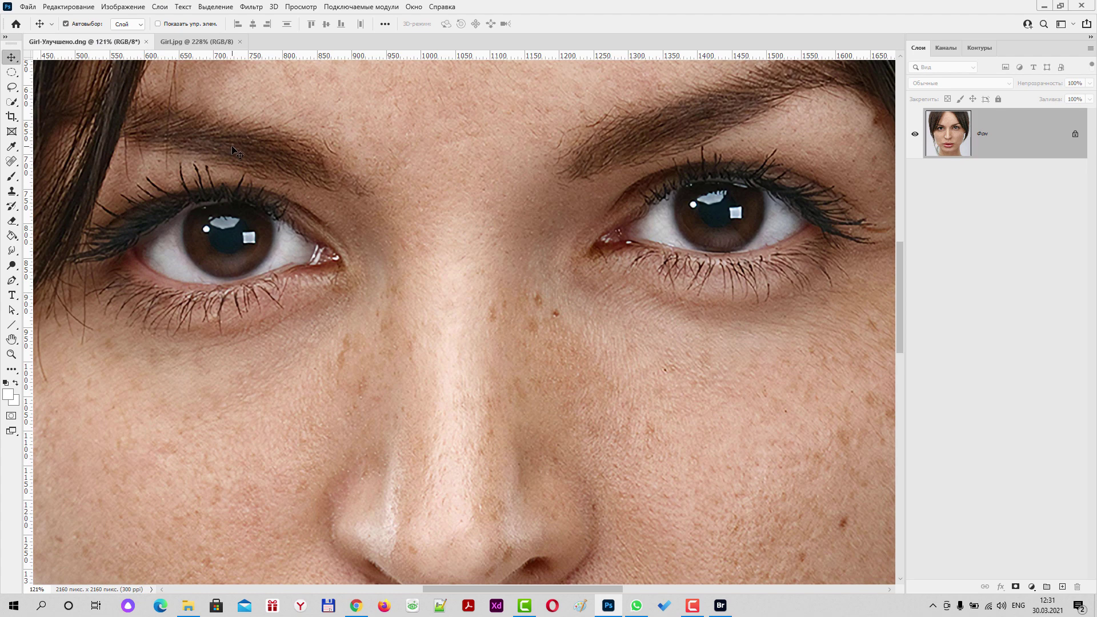
key(ctrl+0)
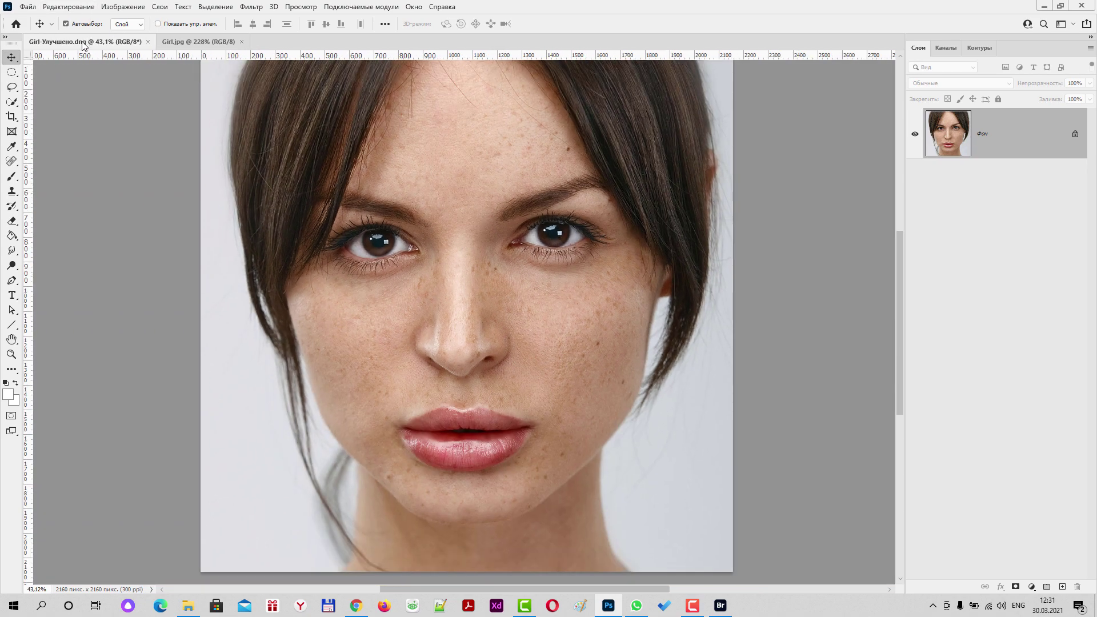
click(211, 41)
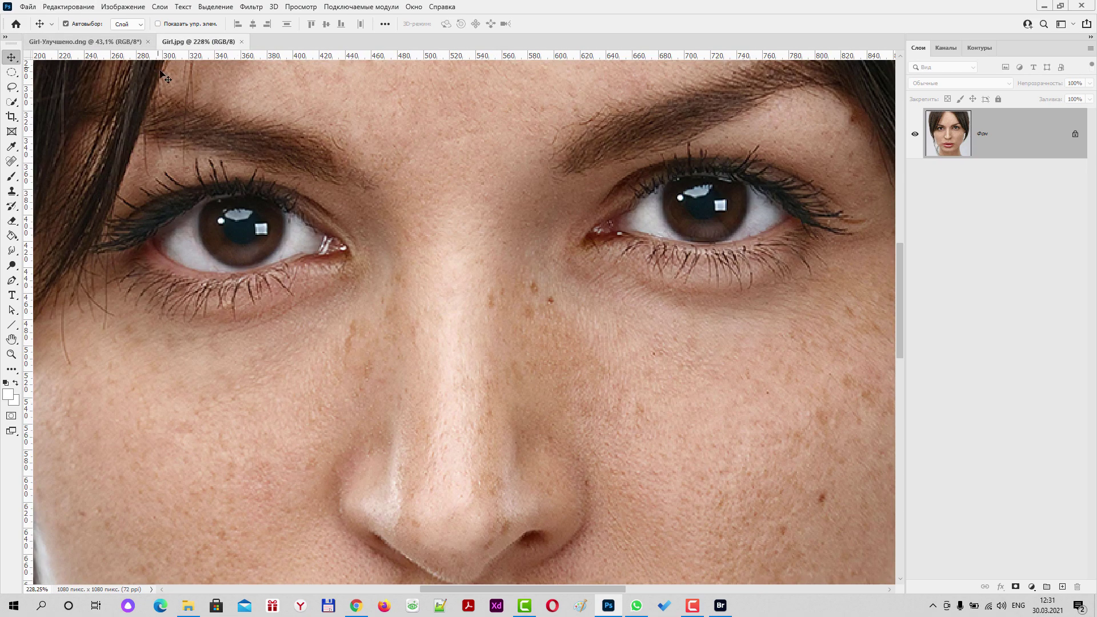
scroll(375, 222, down, 3)
scroll(380, 227, up, 1)
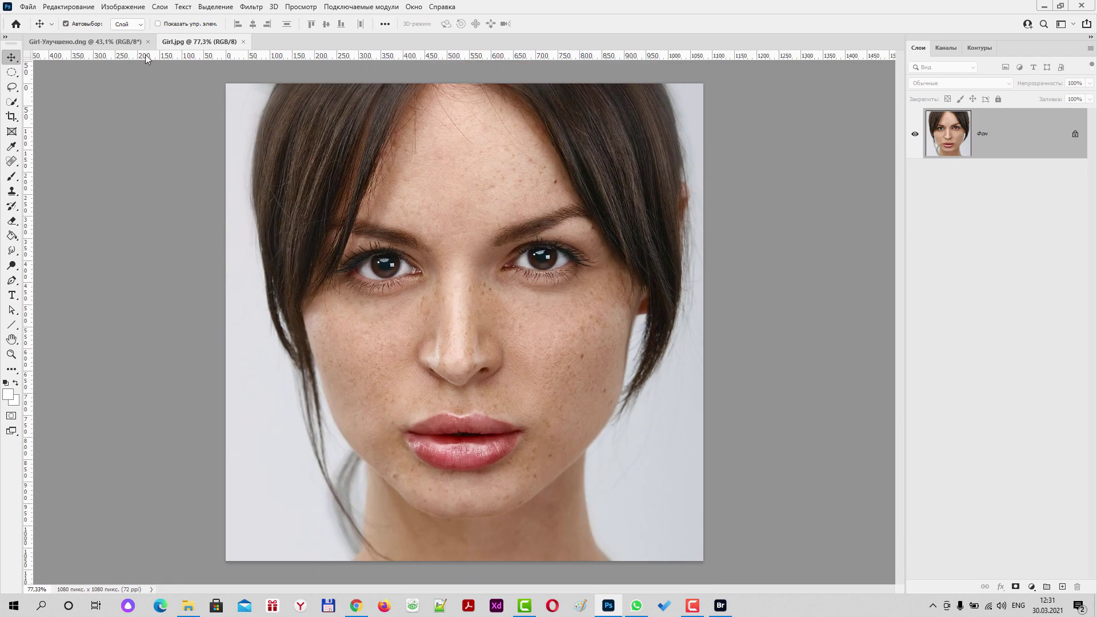
click(86, 41)
scroll(329, 157, down, 2)
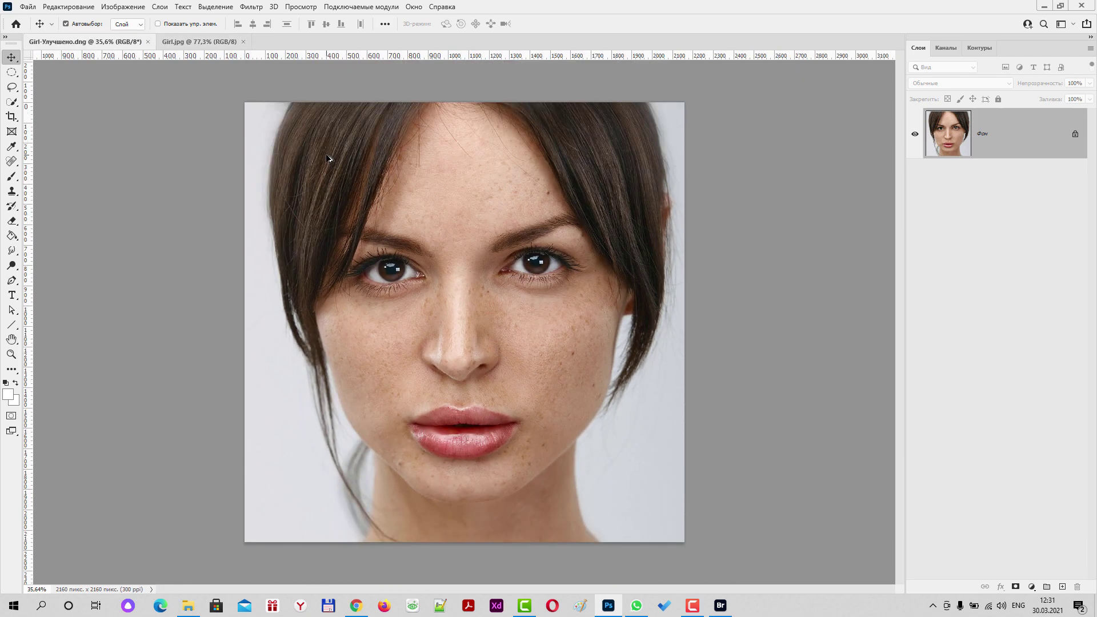
scroll(329, 157, up, 1)
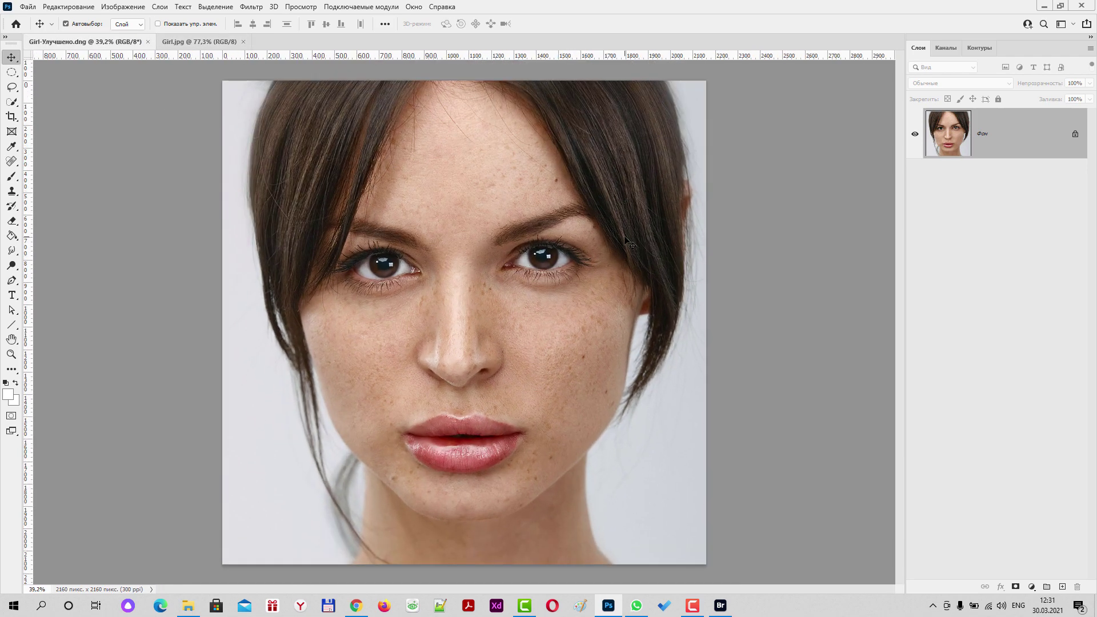